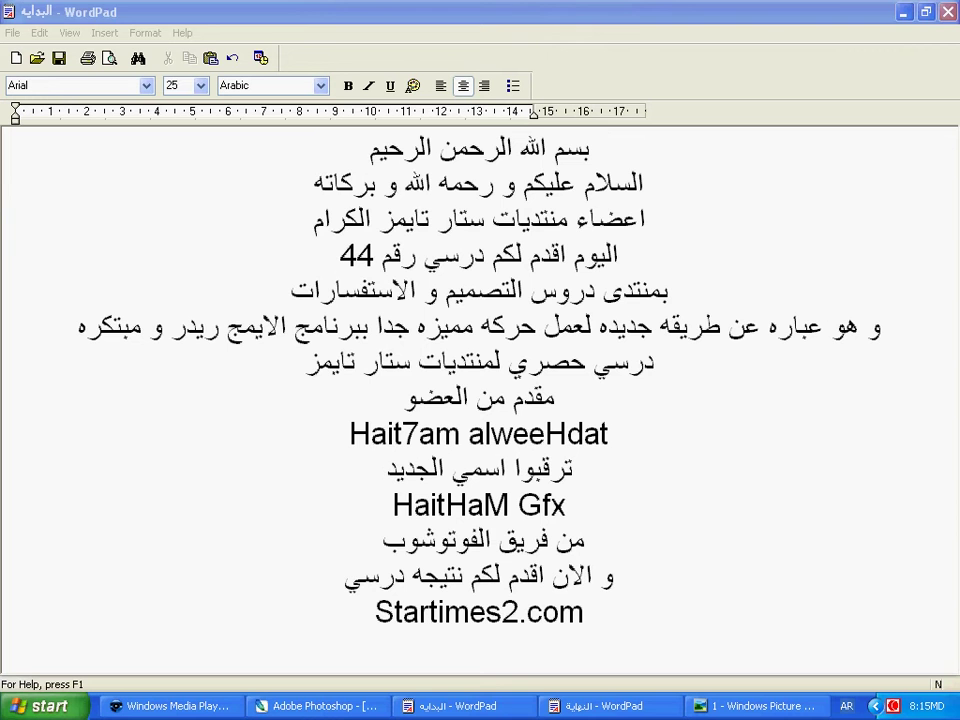
- Review the WordPad intro and the finished animation preview, then return to Photoshop with 48665077ar0.gif
{"action": "left_click", "coordinate": [655, 185]}
{"action": "left_click_drag", "start_coordinate": [598, 148], "coordinate": [407, 628]}
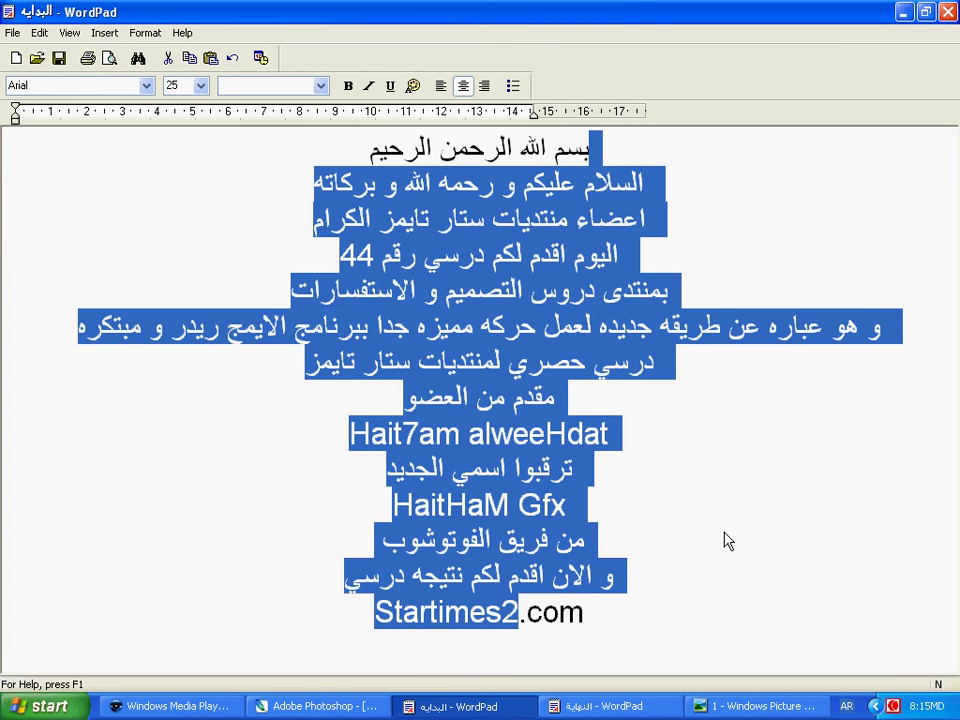
{"action": "left_click", "coordinate": [902, 415]}
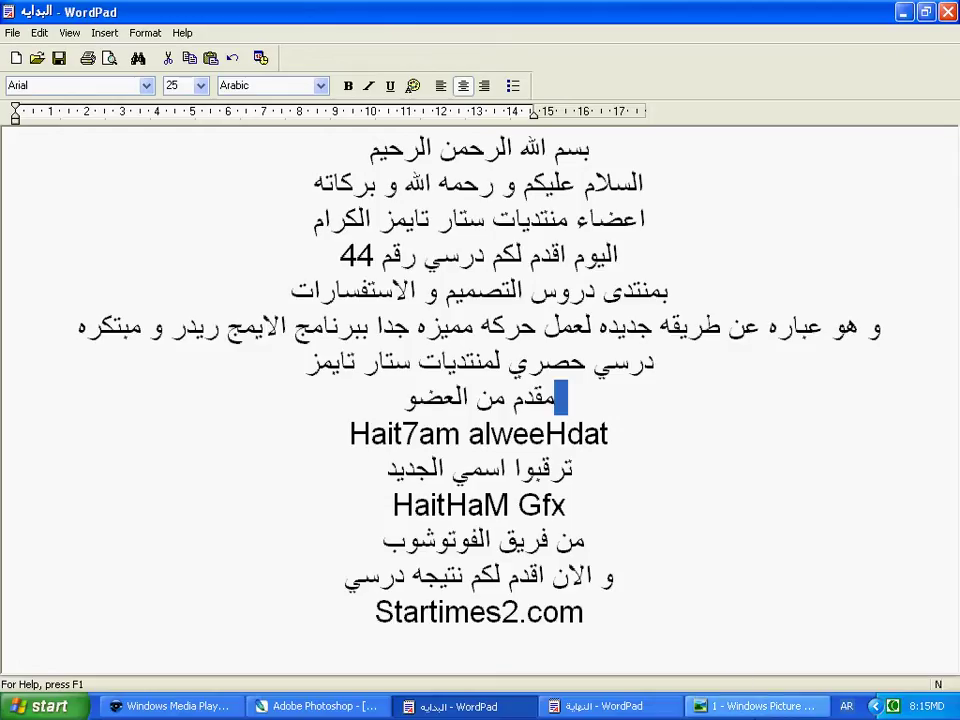
{"action": "key", "text": "alt+Tab"}
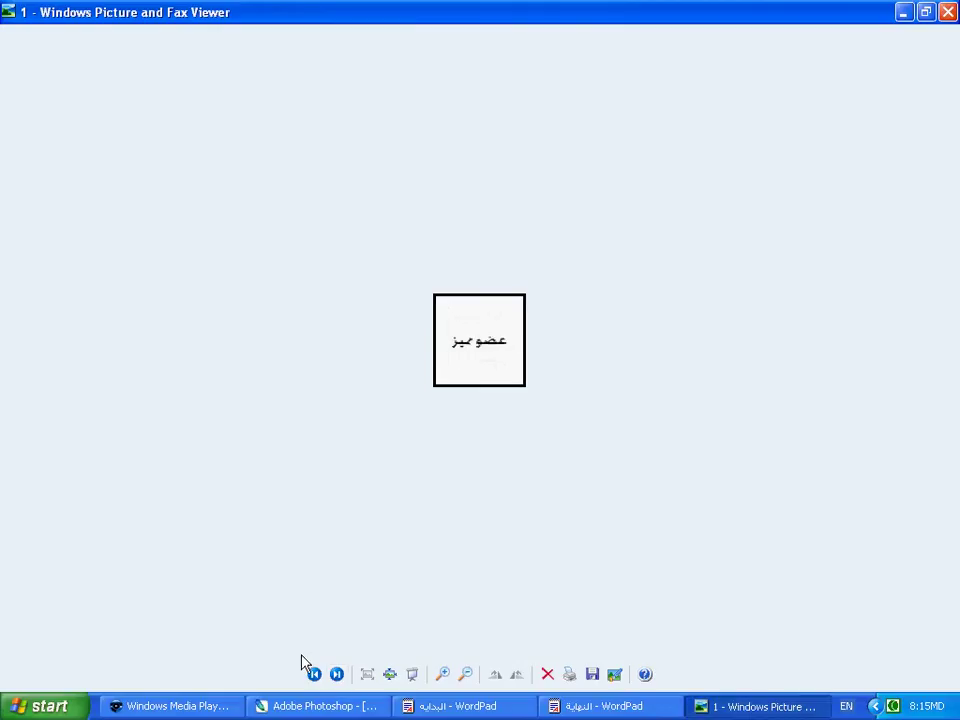
{"action": "left_click", "coordinate": [318, 706]}
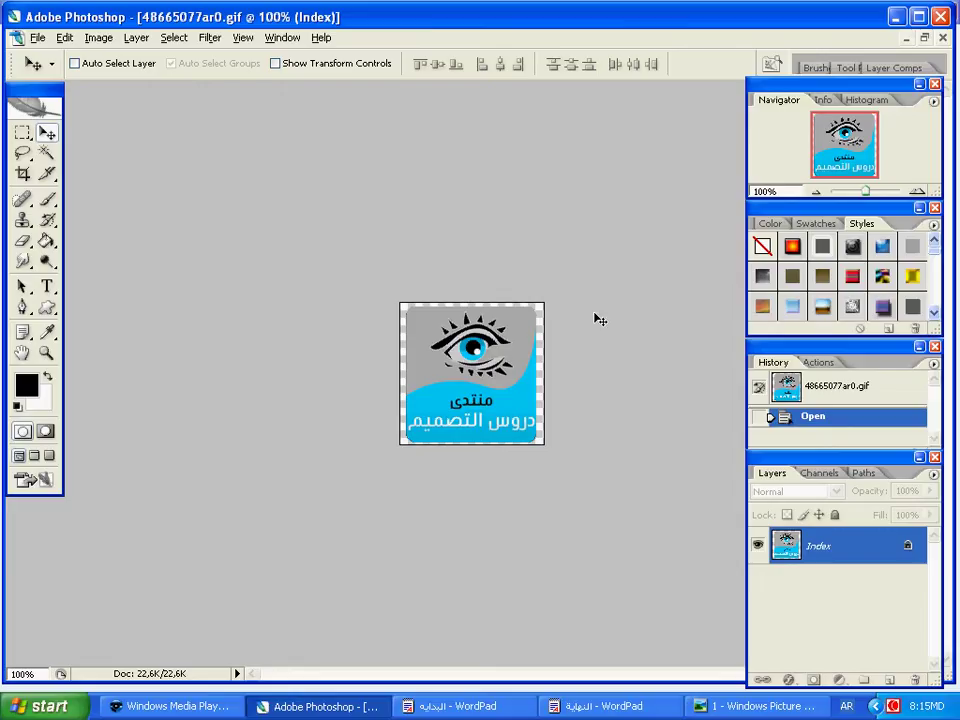
- Minimize the logo image and create a maximized 100×100 px document with a white background
{"action": "left_click_drag", "start_coordinate": [595, 318], "coordinate": [605, 300]}
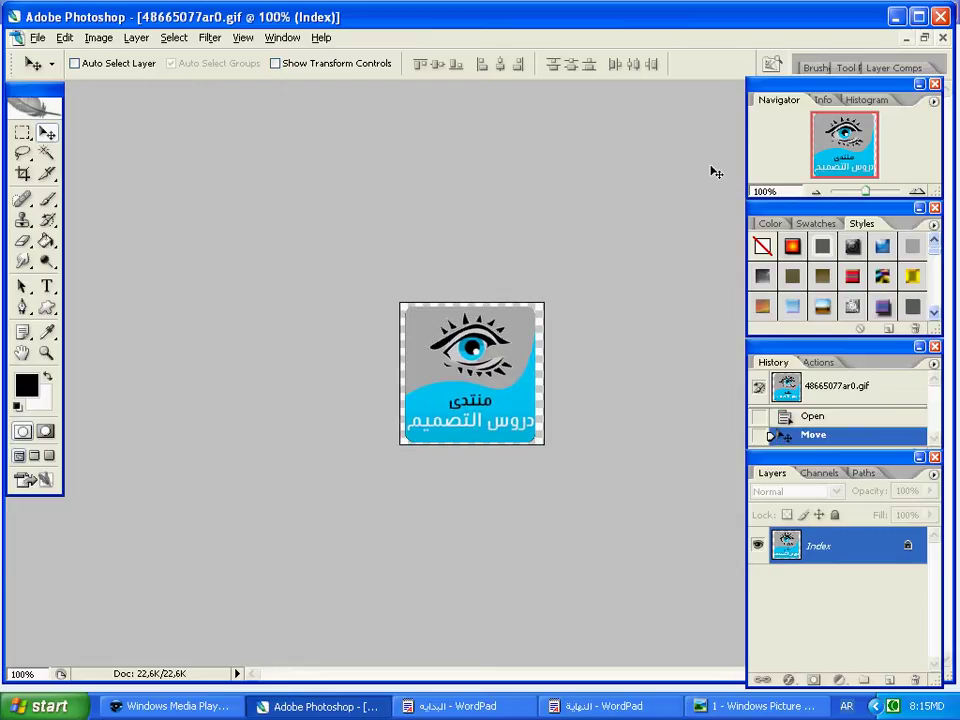
{"action": "left_click", "coordinate": [906, 37]}
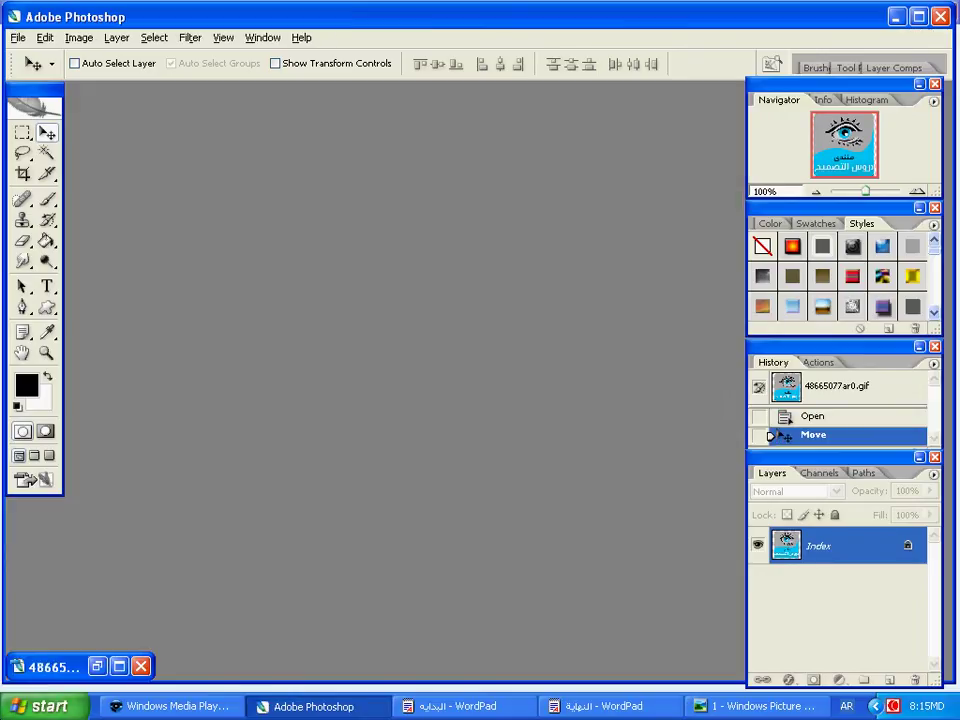
{"action": "left_click", "coordinate": [18, 37]}
{"action": "left_click", "coordinate": [35, 58]}
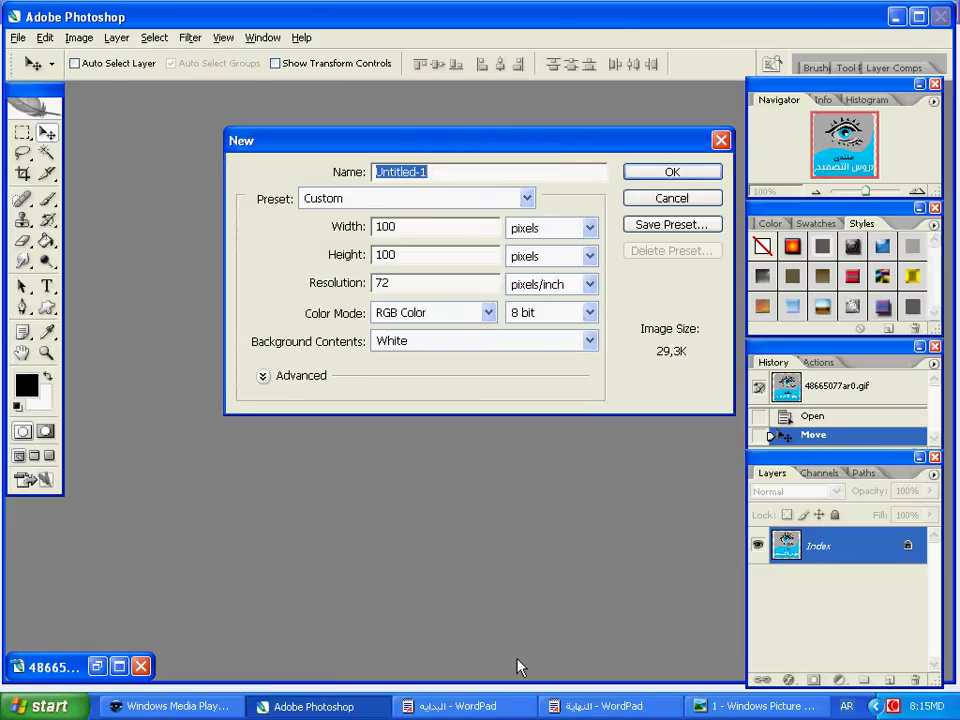
{"action": "key", "text": "Return"}
{"action": "double_click", "coordinate": [180, 162]}
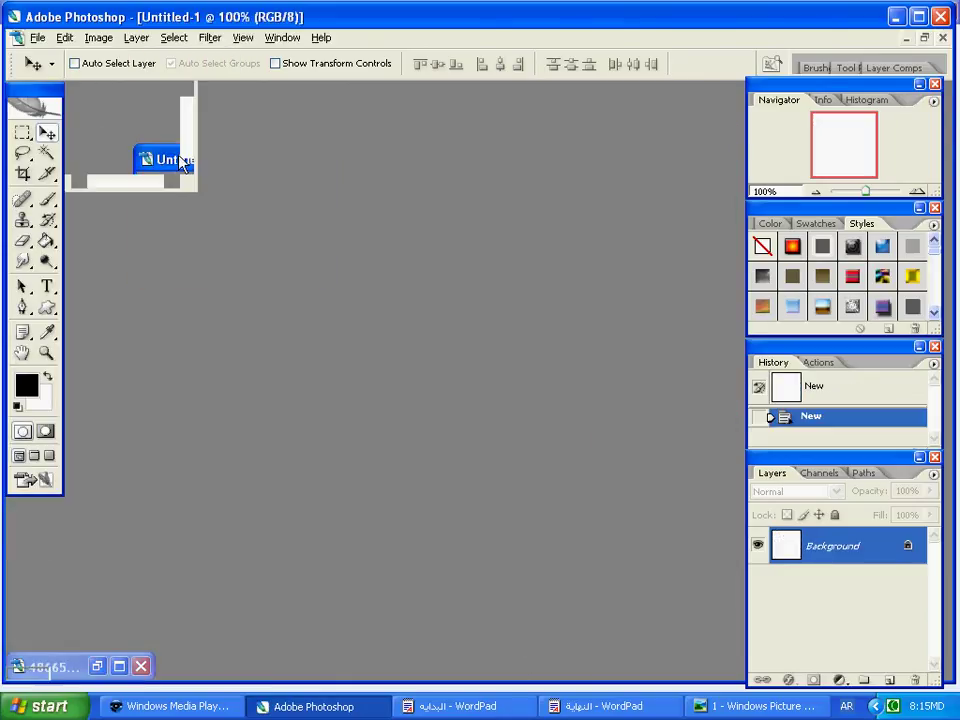
- On a new Layer 1, stroke the whole canvas with a 3 px black inside border, then deselect
{"action": "left_click", "coordinate": [890, 680]}
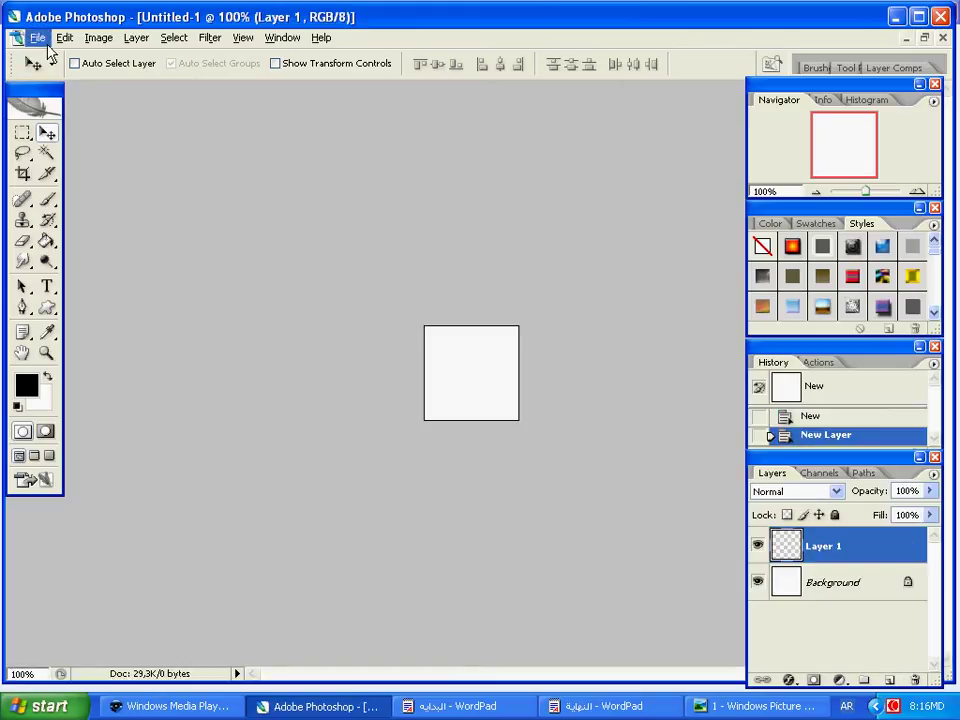
{"action": "left_click", "coordinate": [170, 42]}
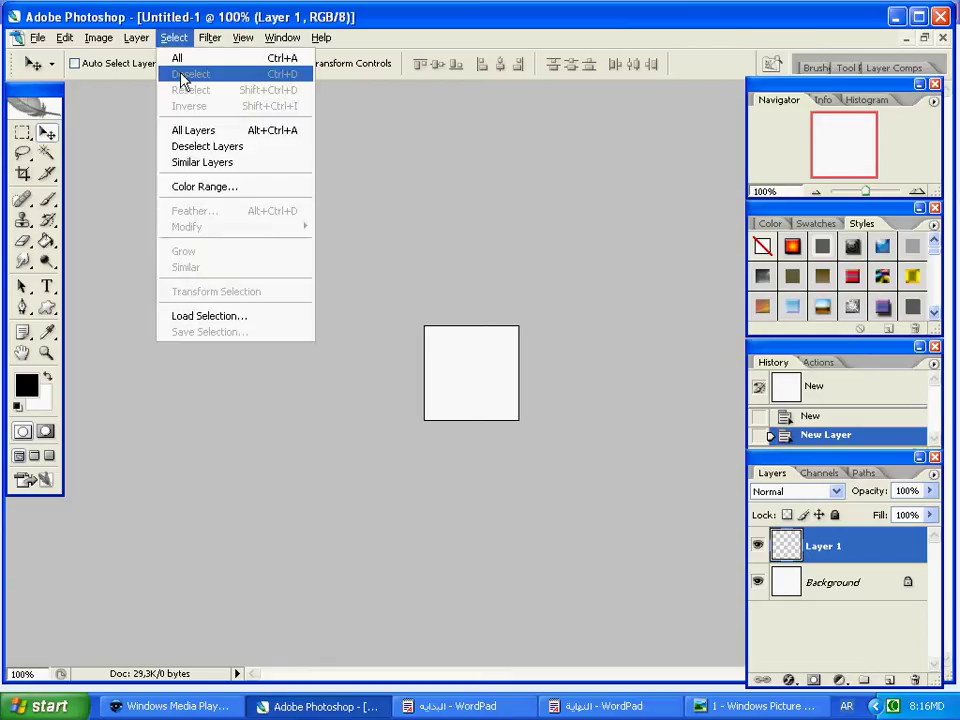
{"action": "left_click", "coordinate": [181, 62]}
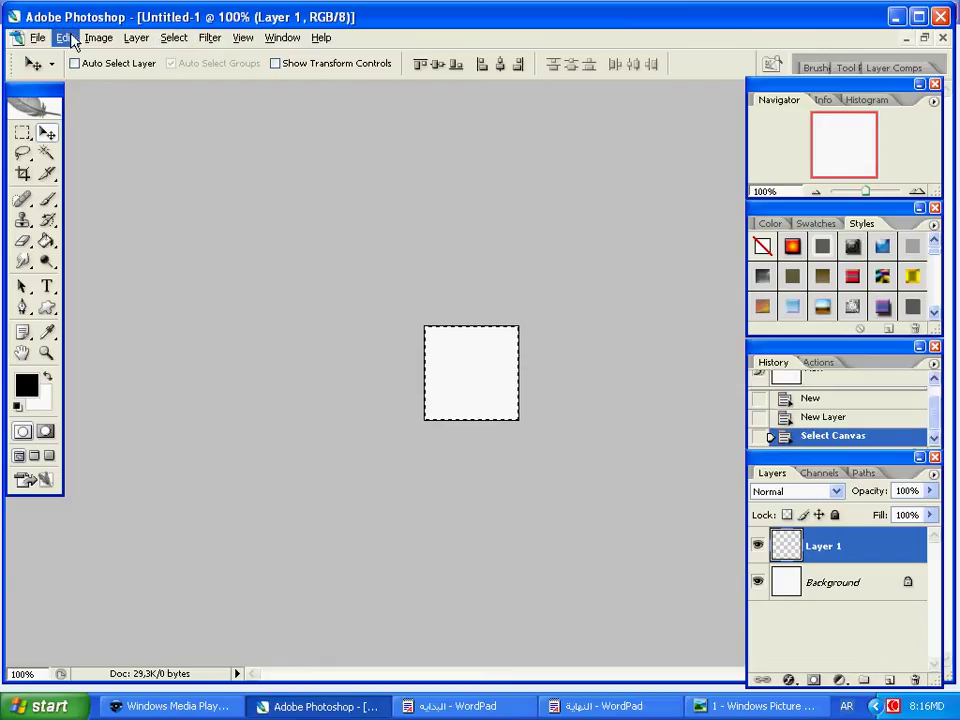
{"action": "left_click", "coordinate": [64, 38]}
{"action": "left_click", "coordinate": [86, 299]}
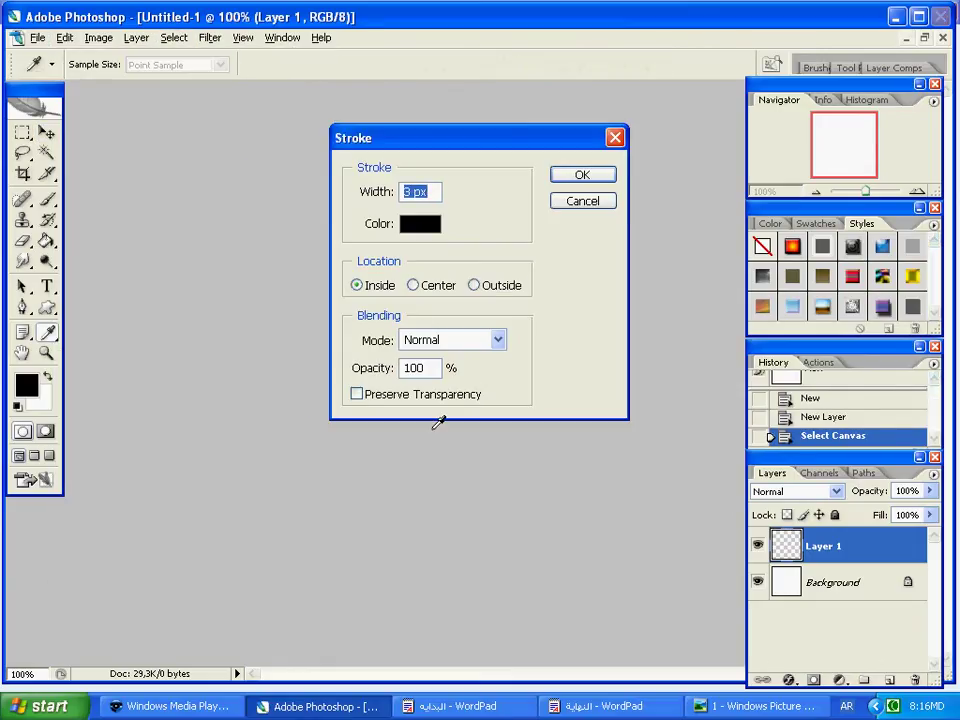
{"action": "key", "text": "Return"}
{"action": "key", "text": "v"}
{"action": "key", "text": "ctrl+d"}
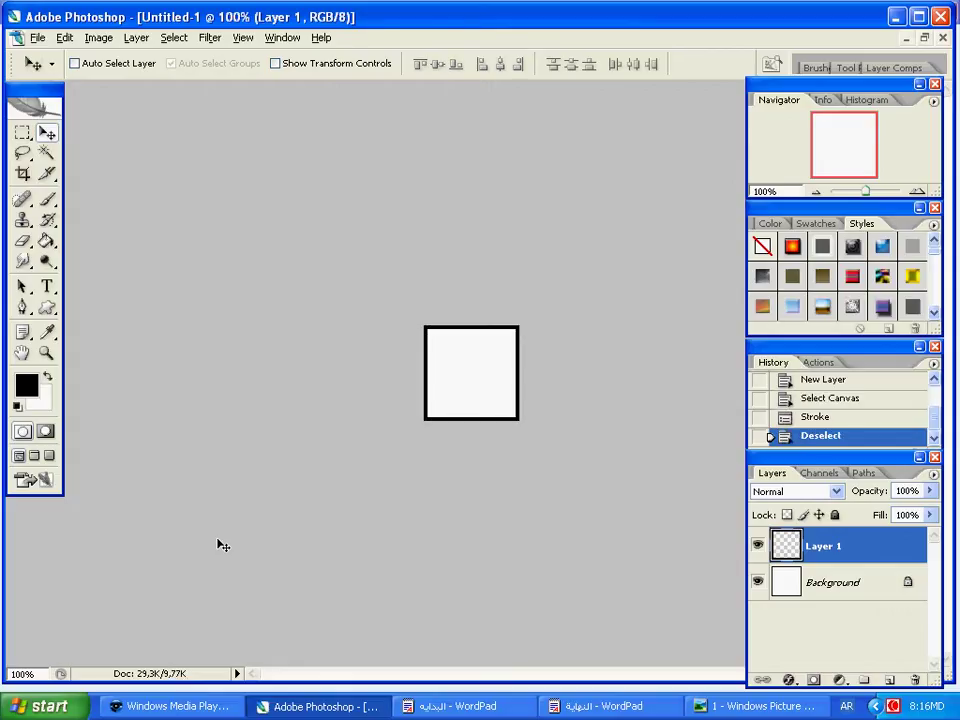
- Type the Arabic words عضو مميز as a text layer inside the square
{"action": "left_click", "coordinate": [47, 288]}
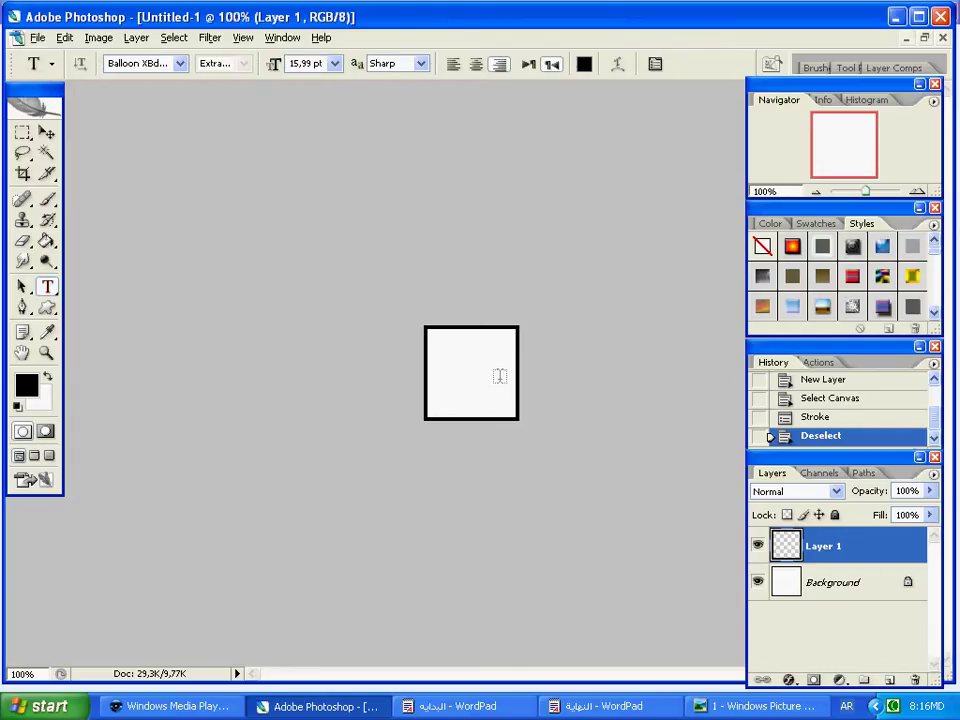
{"action": "left_click", "coordinate": [468, 314]}
{"action": "type", "text": "ميز"}
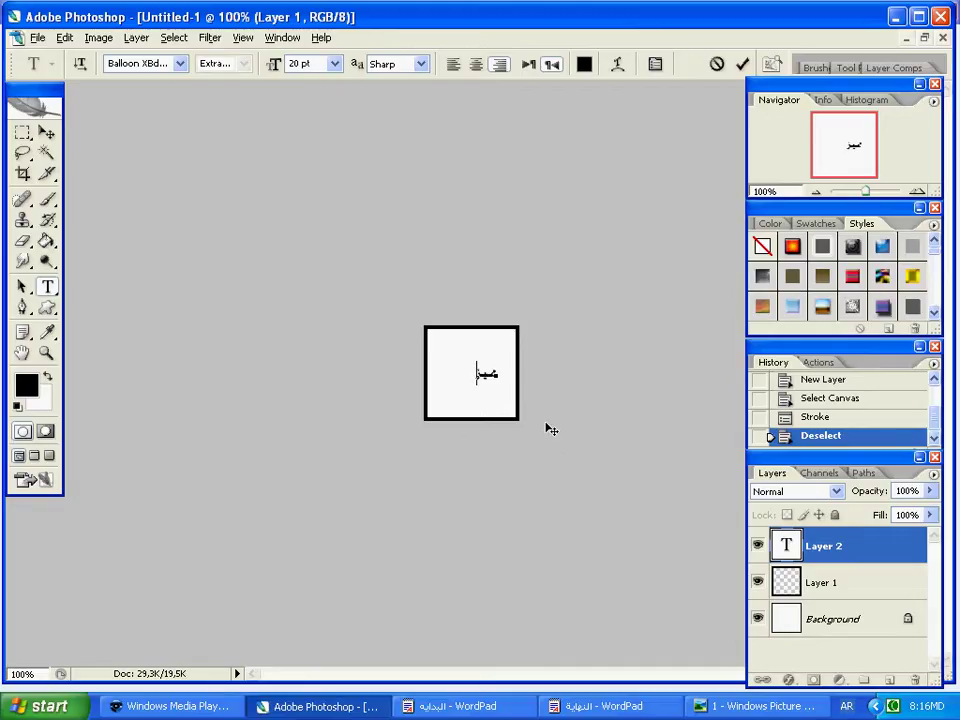
{"action": "left_click_drag", "start_coordinate": [493, 370], "coordinate": [476, 372]}
{"action": "type", "text": "ع"}
{"action": "type", "text": "ضو مميز"}
{"action": "left_click", "coordinate": [742, 64]}
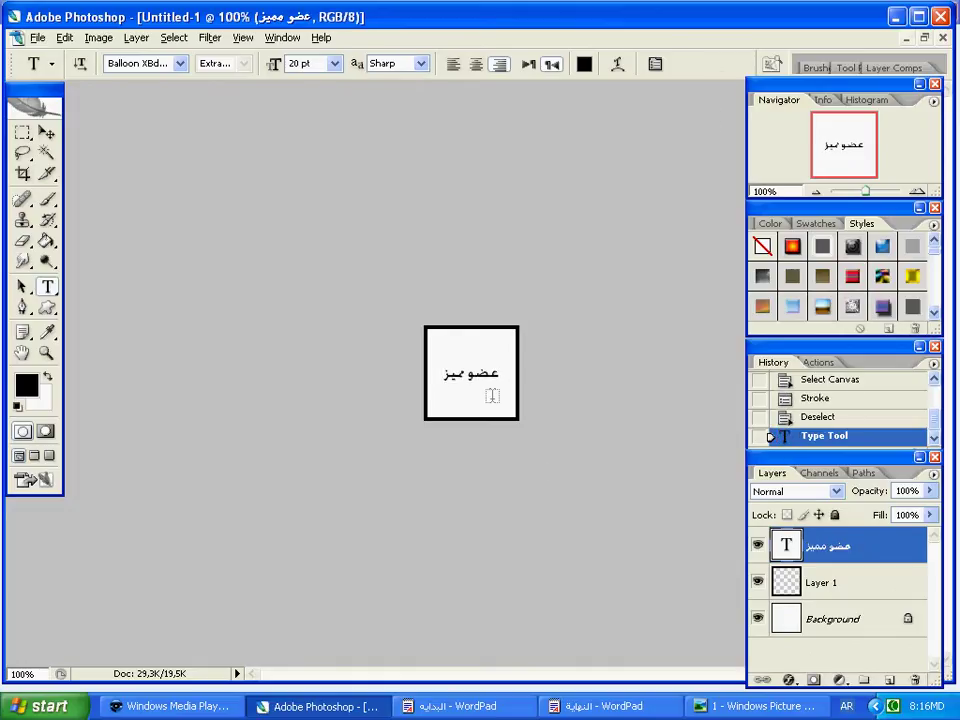
- Add the بمنتدى and دروس التصميم text layers inside the square
{"action": "left_click", "coordinate": [492, 396]}
{"action": "type", "text": "منتدى"}
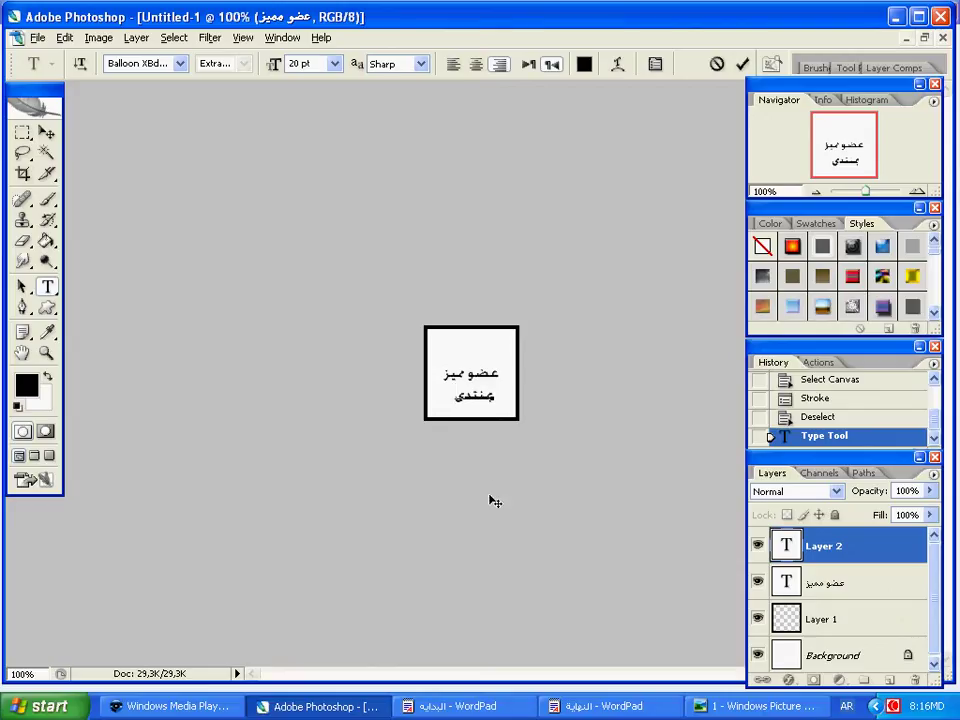
{"action": "key", "text": "BackSpace"}
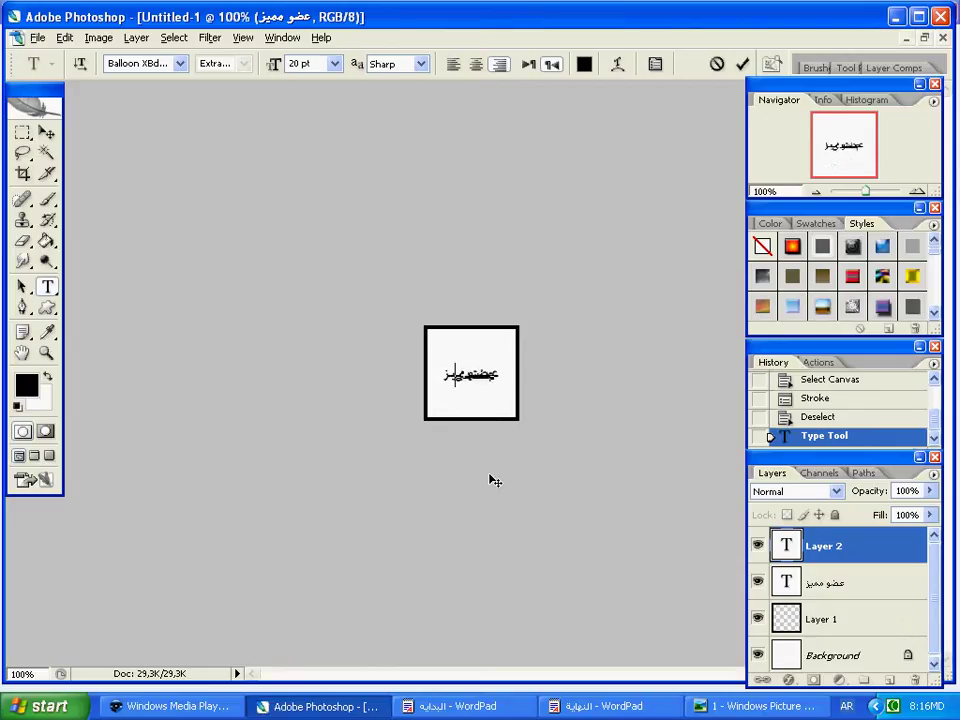
{"action": "left_click", "coordinate": [742, 68]}
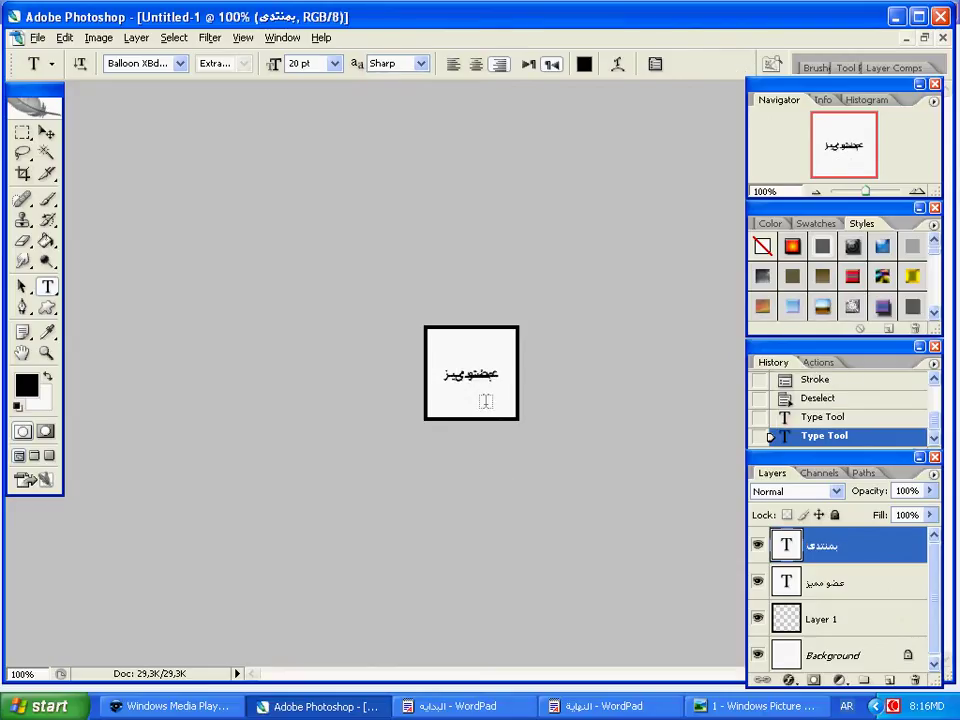
{"action": "left_click", "coordinate": [483, 401]}
{"action": "type", "text": "دروس ا"}
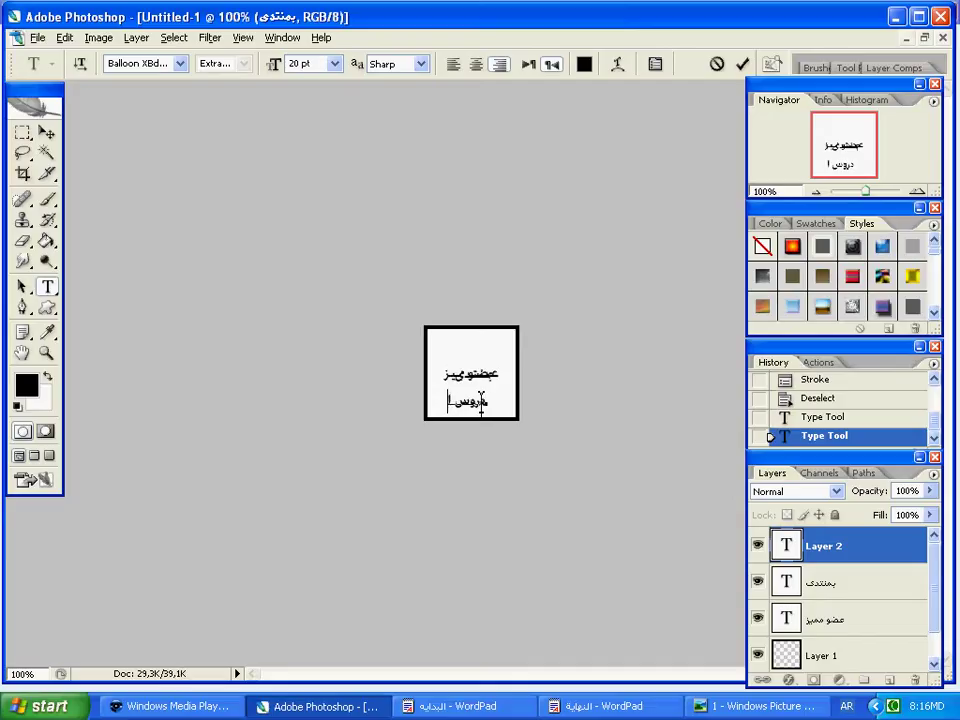
{"action": "type", "text": "لتصميم"}
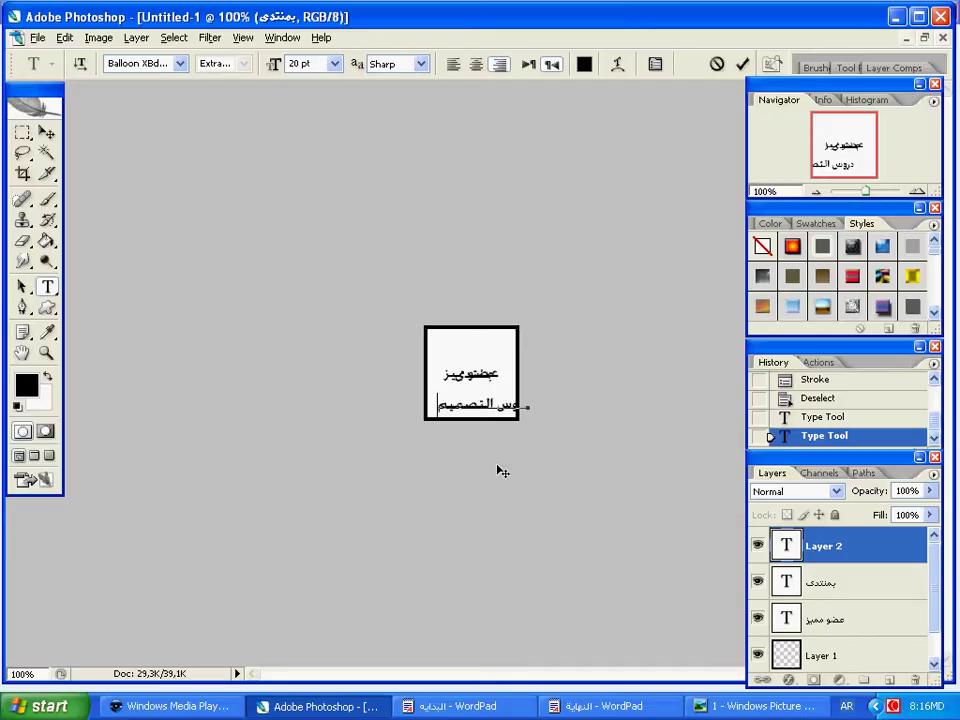
{"action": "left_click", "coordinate": [742, 63]}
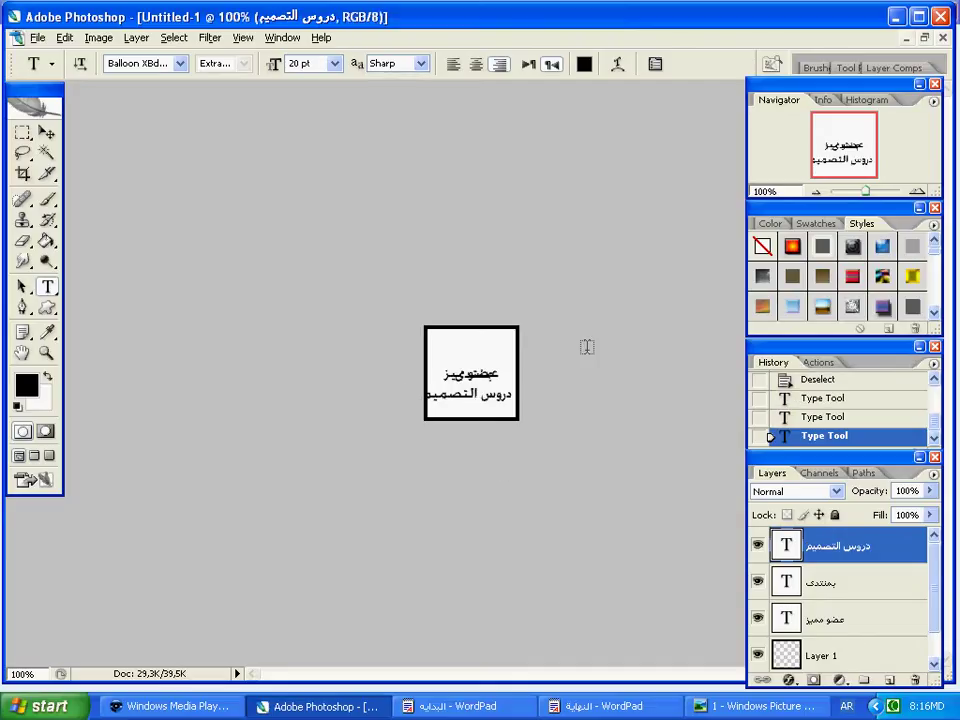
{"action": "key", "text": "ctrl+t"}
- Shrink the دروس التصميم text and nudge it up into position
{"action": "mouse_move", "coordinate": [521, 377]}
{"action": "left_mouse_down"}
{"action": "mouse_move", "coordinate": [487, 397]}
{"action": "mouse_move", "coordinate": [510, 372]}
{"action": "left_mouse_up"}
{"action": "key", "text": "Return"}
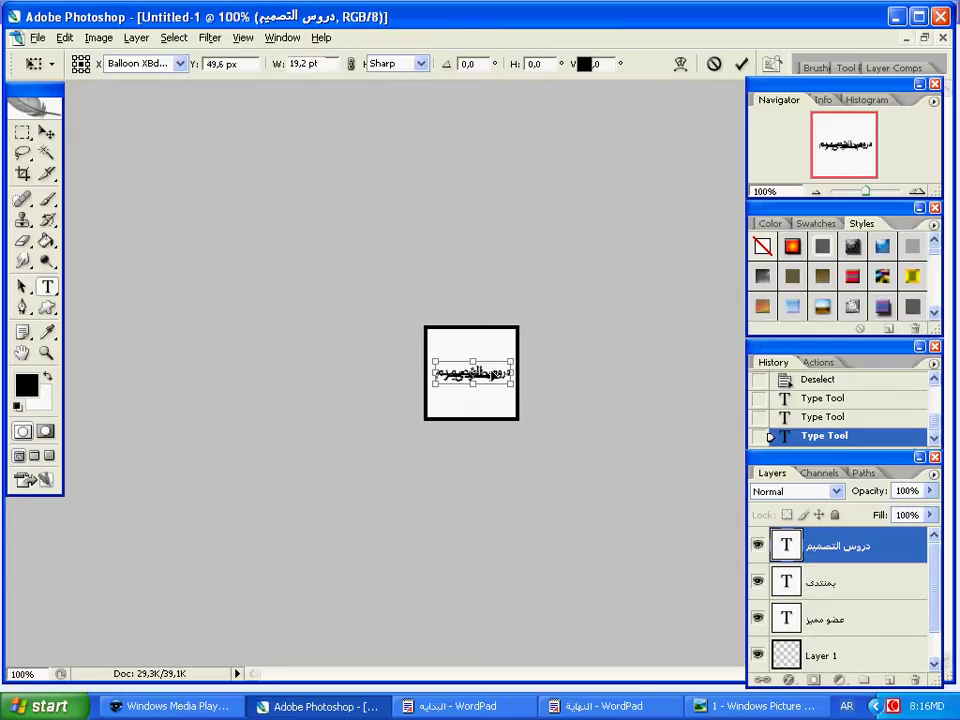
{"action": "left_click", "coordinate": [46, 133]}
{"action": "key", "text": "Up"}
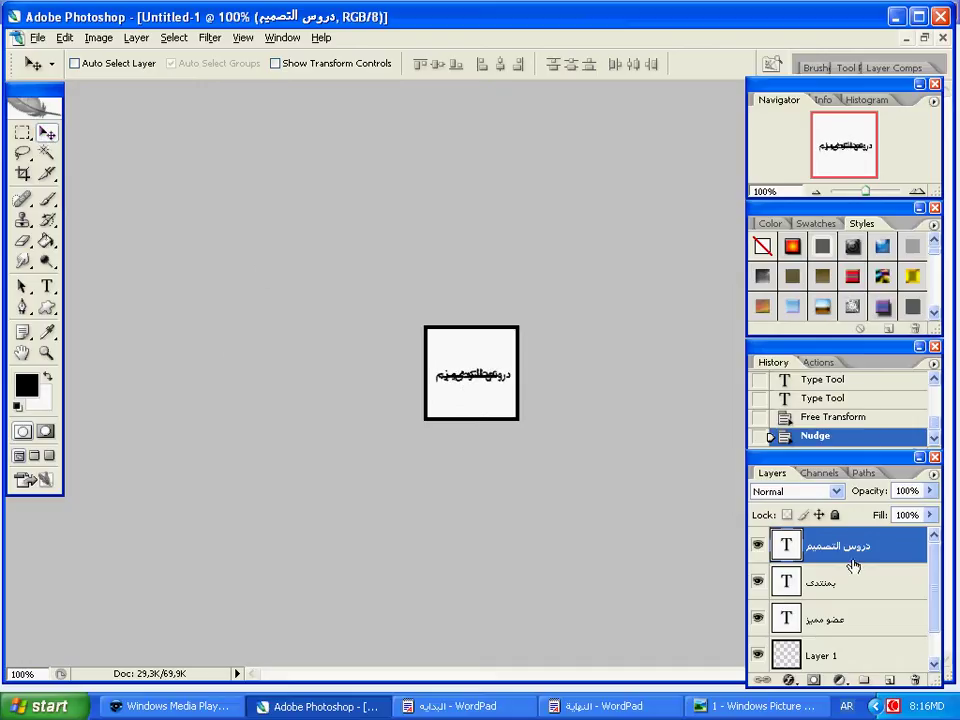
- Hide the دروس التصميم and بمنتدى layers and select the عضو مميز layer
{"action": "left_click", "coordinate": [757, 545]}
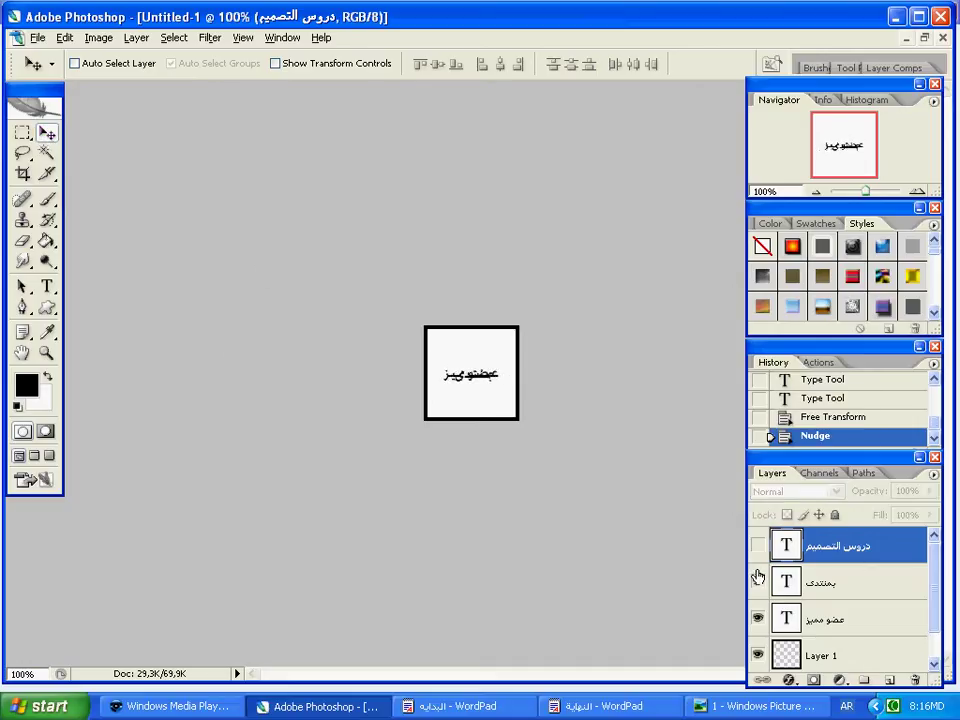
{"action": "left_click", "coordinate": [757, 579]}
{"action": "left_click", "coordinate": [780, 626]}
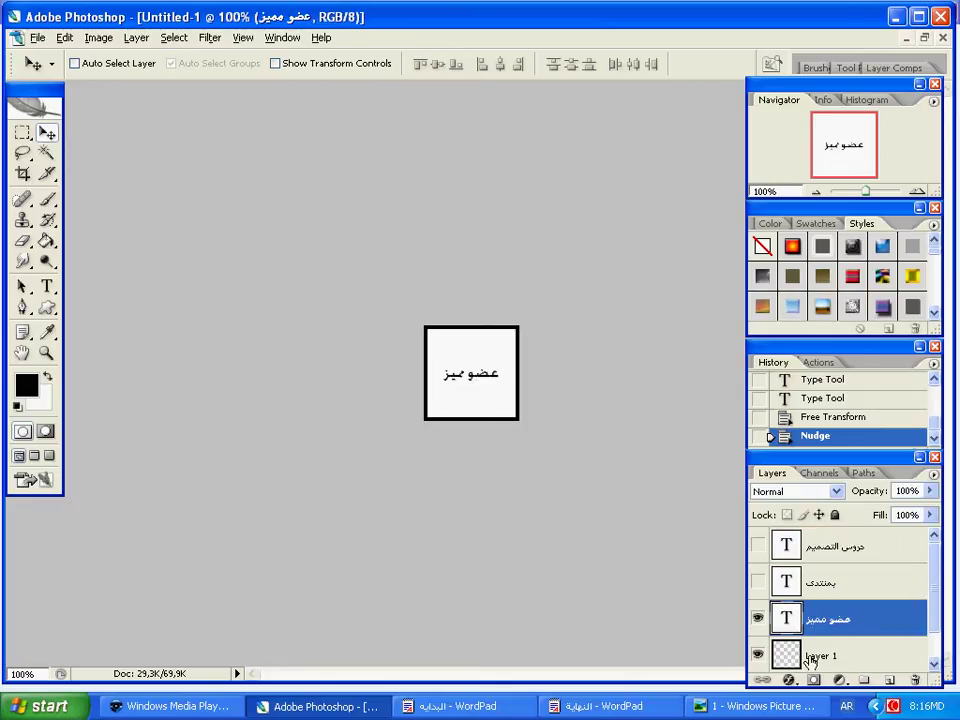
- Duplicate the عضو مميز layer twice
{"action": "right_click", "coordinate": [838, 626]}
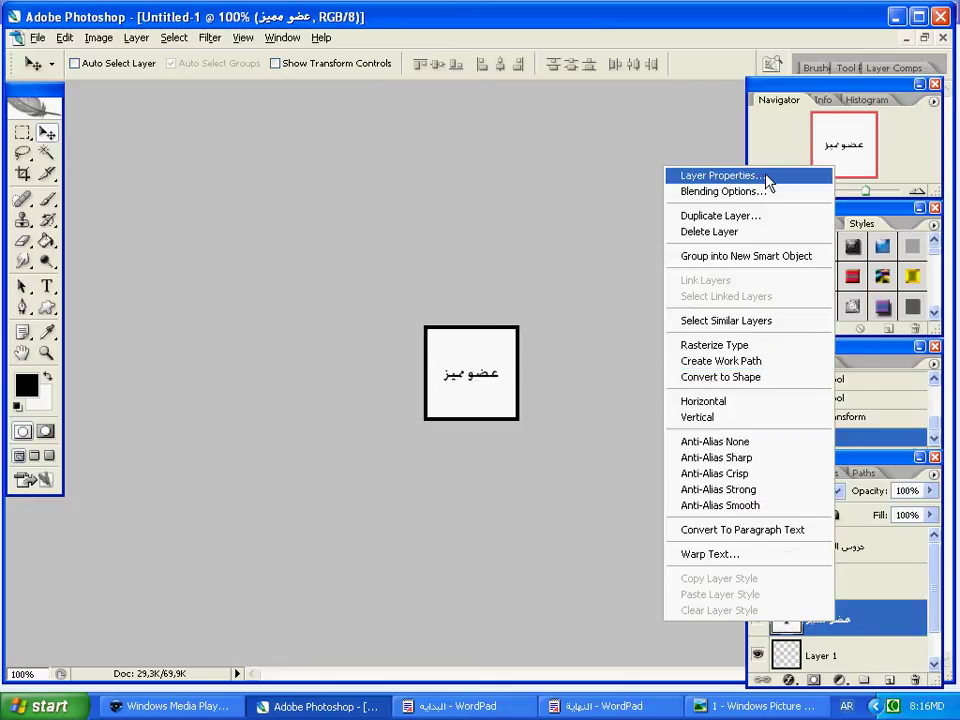
{"action": "left_click", "coordinate": [763, 225]}
{"action": "key", "text": "Return"}
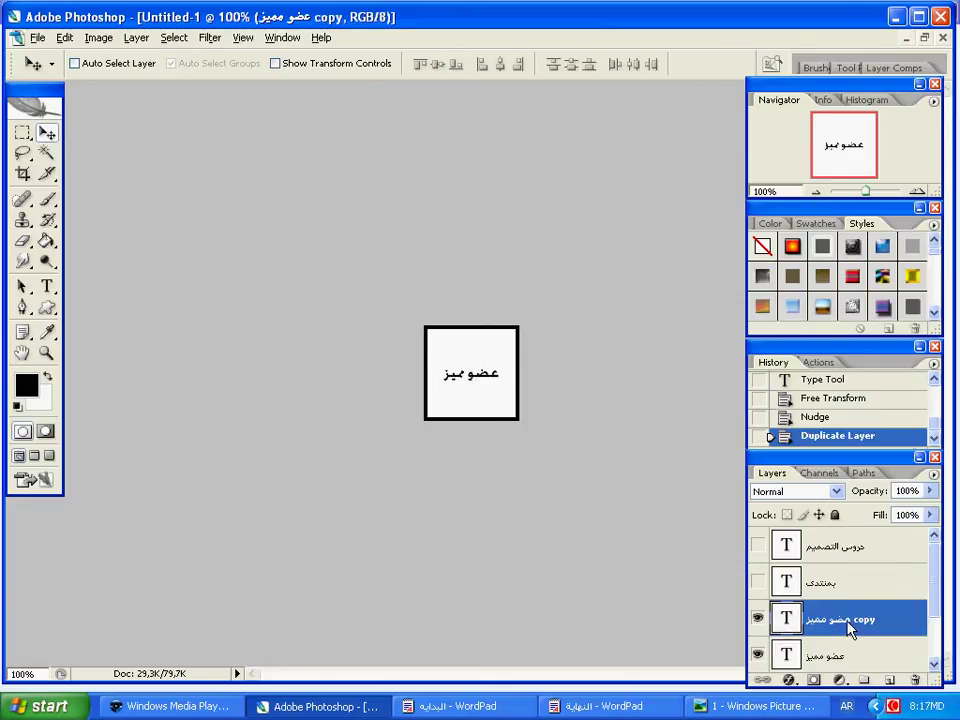
{"action": "right_click", "coordinate": [857, 626]}
{"action": "left_click", "coordinate": [758, 216]}
{"action": "key", "text": "Return"}
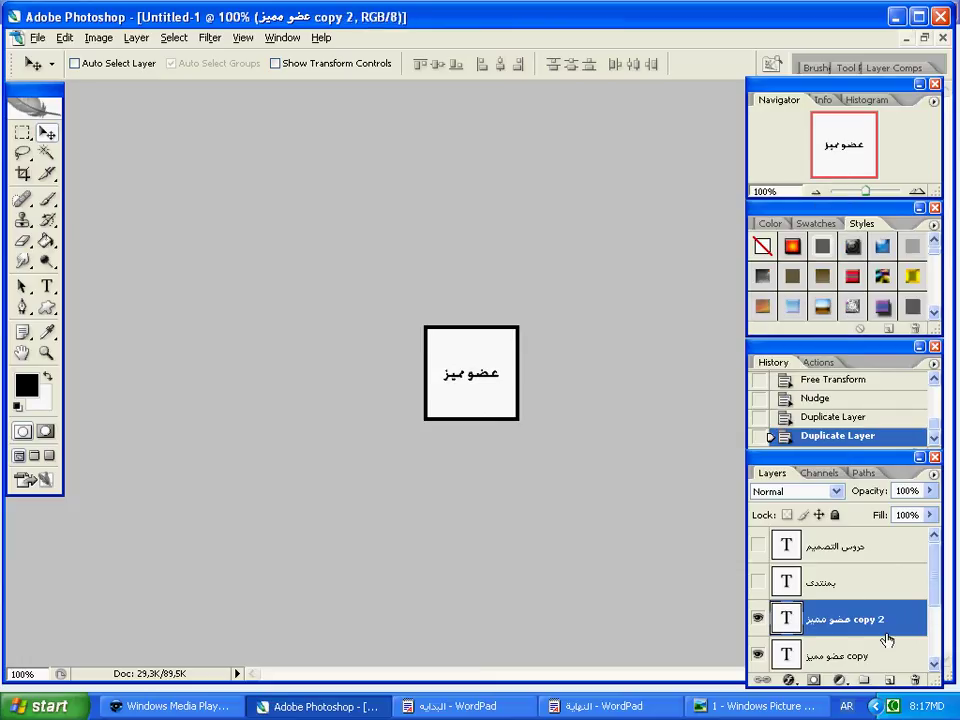
{"action": "left_click_drag", "start_coordinate": [934, 570], "coordinate": [934, 611]}
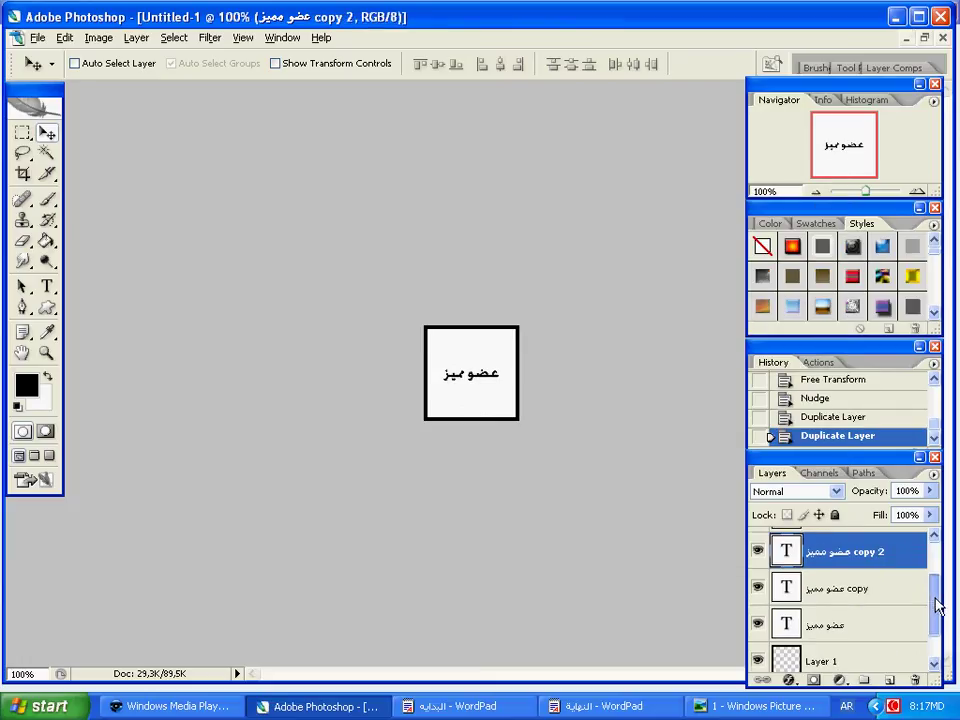
- Rasterize the عضو مميز copy and apply a 0° horizontal motion blur
{"action": "left_click", "coordinate": [852, 607]}
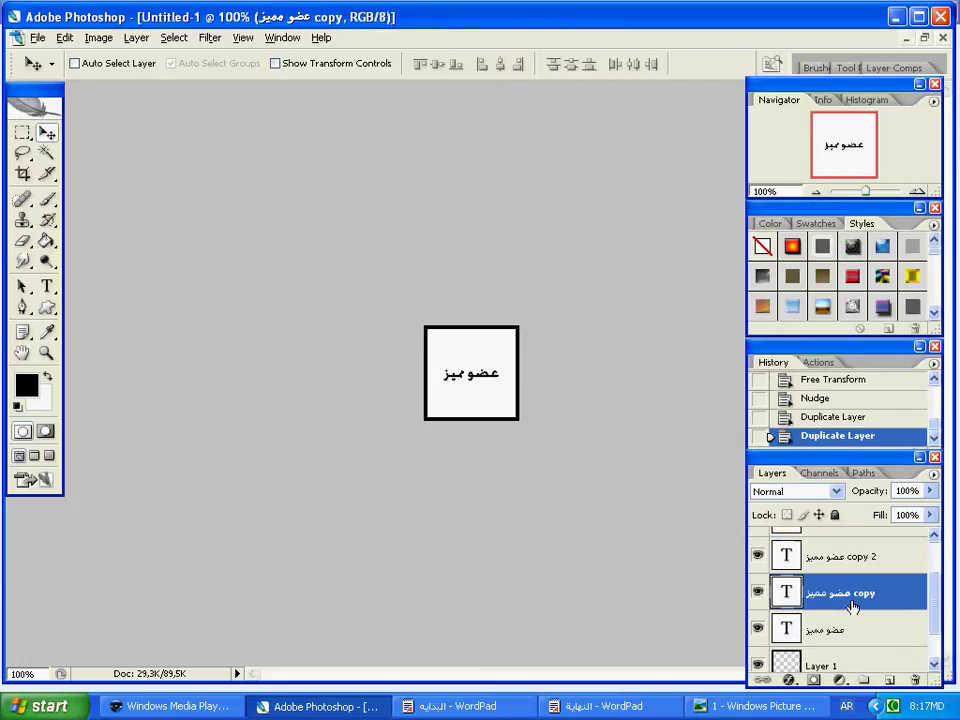
{"action": "left_click", "coordinate": [208, 38]}
{"action": "mouse_move", "coordinate": [300, 186]}
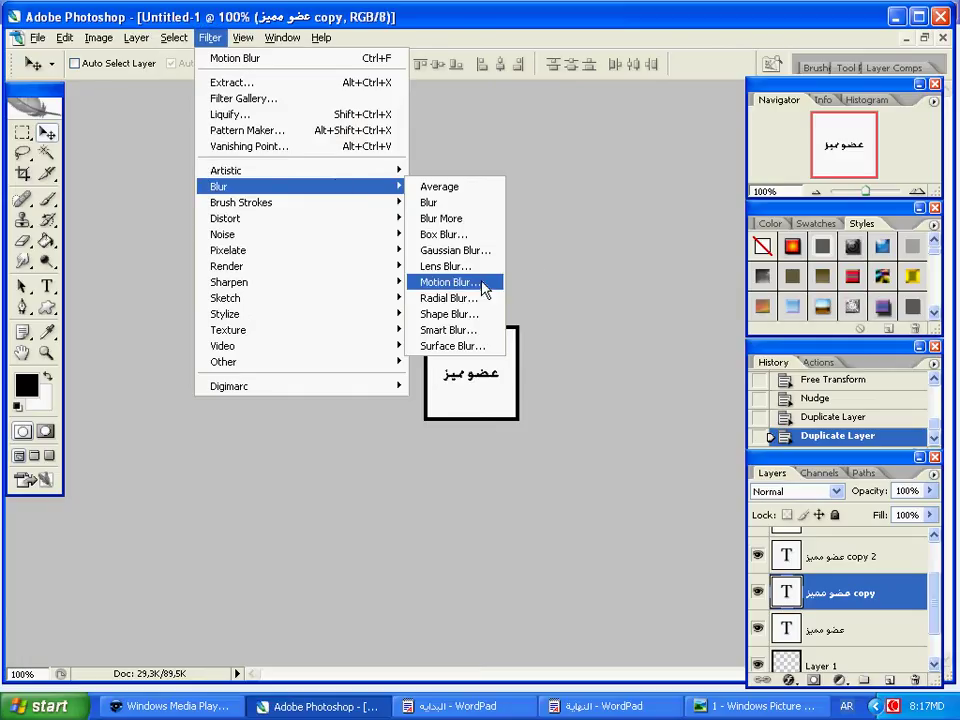
{"action": "left_click", "coordinate": [456, 282]}
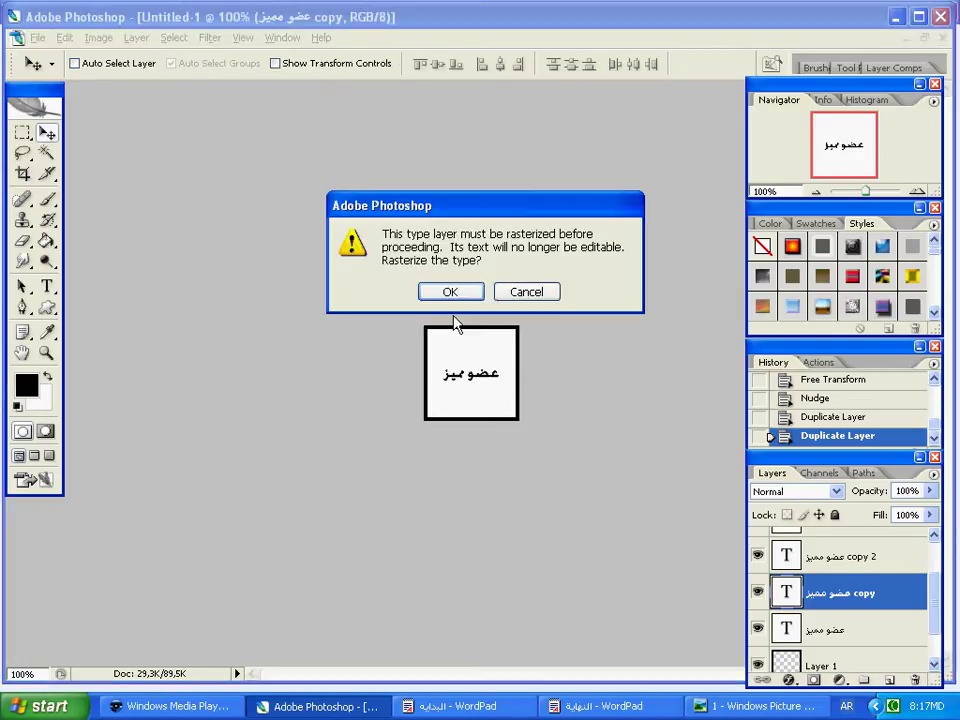
{"action": "key", "text": "Return"}
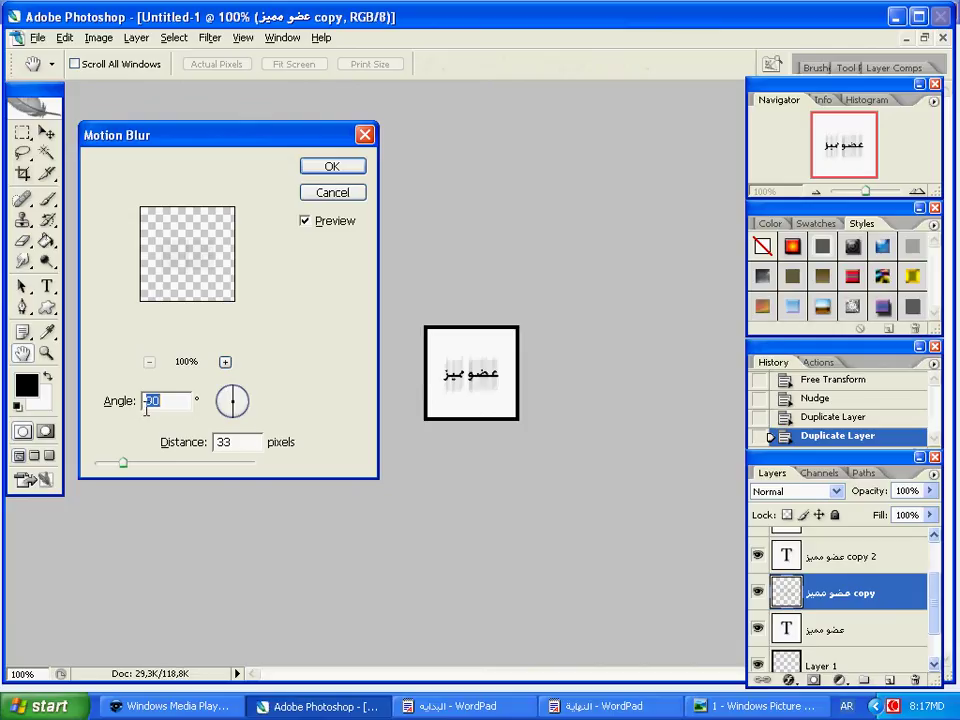
{"action": "type", "text": "0"}
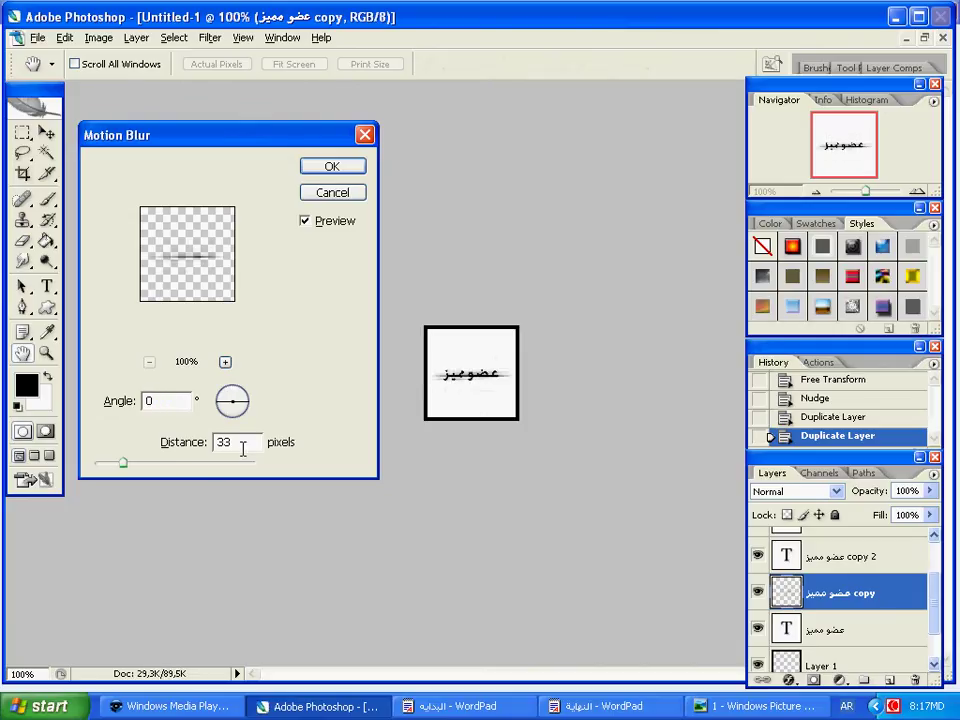
{"action": "key", "text": "Return"}
- Give عضو مميز copy 2 a 90° vertical motion blur, then hide the عضو مميز layers
{"action": "left_click", "coordinate": [825, 560]}
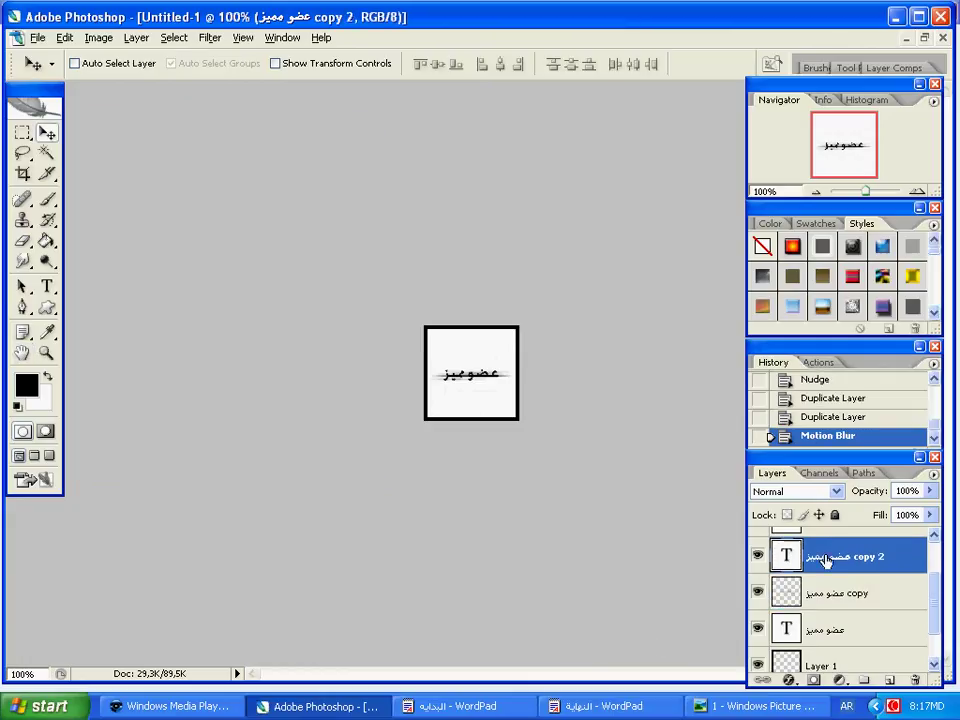
{"action": "left_click", "coordinate": [209, 38]}
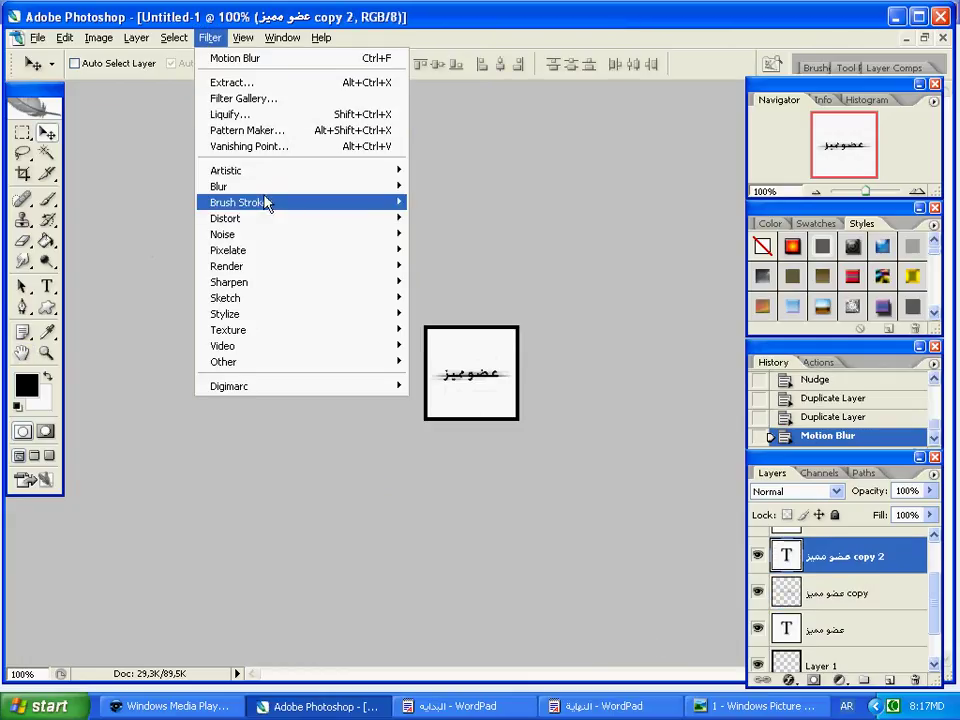
{"action": "mouse_move", "coordinate": [219, 186]}
{"action": "left_click", "coordinate": [430, 281]}
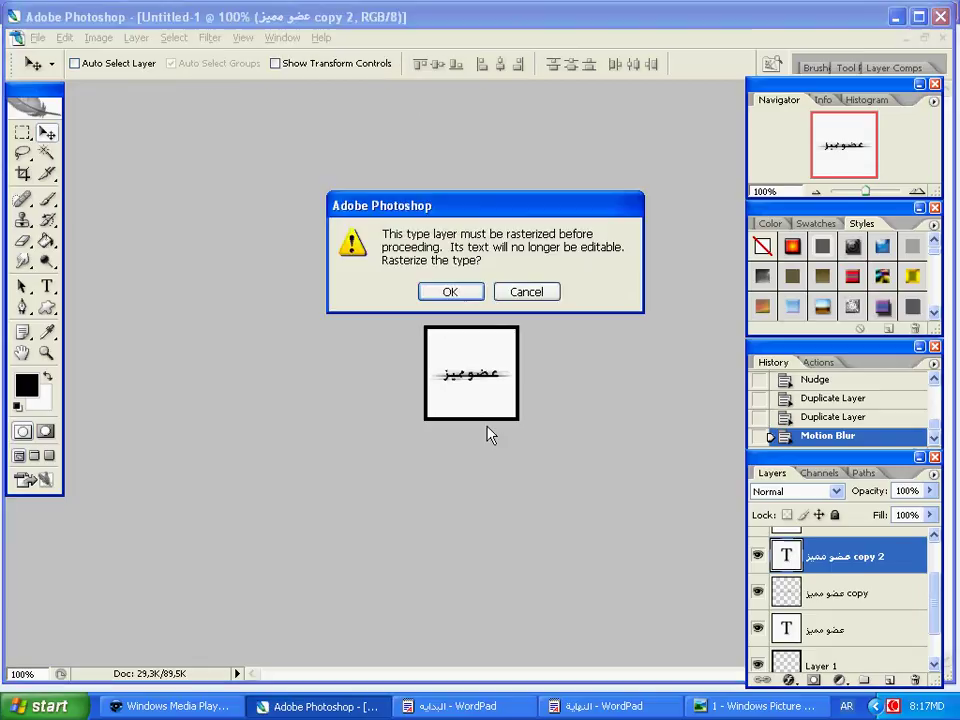
{"action": "key", "text": "Return"}
{"action": "type", "text": "90"}
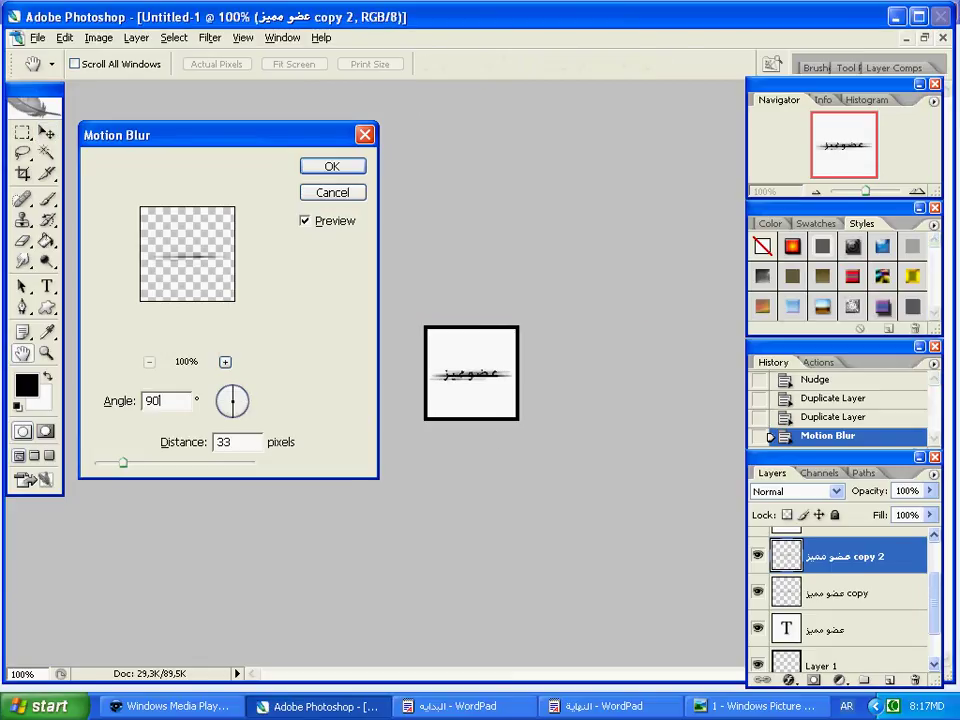
{"action": "key", "text": "Return"}
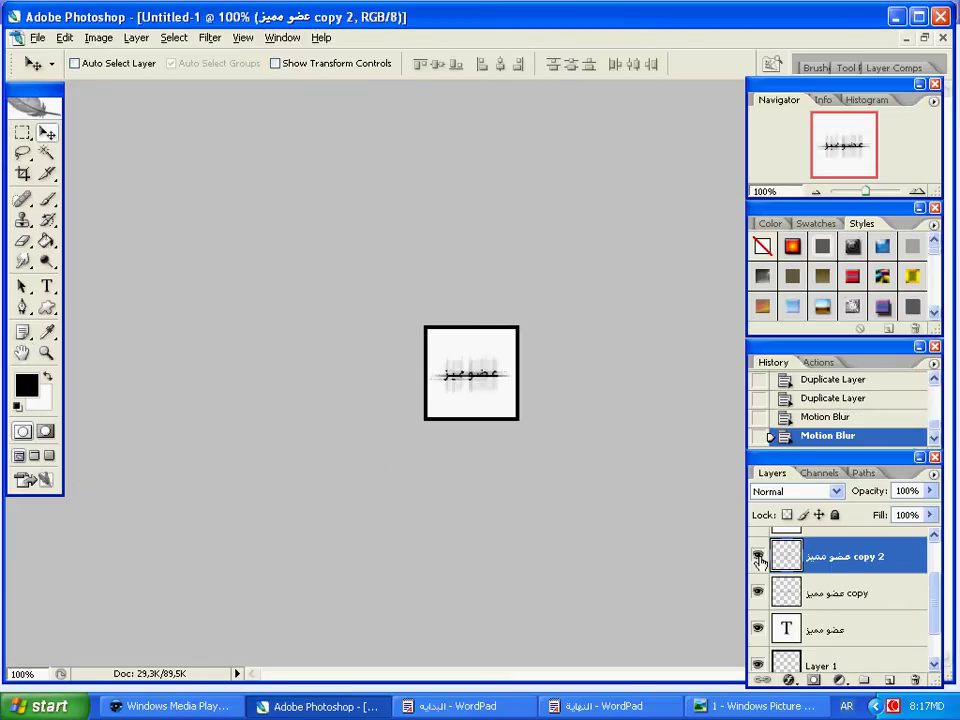
{"action": "left_click_drag", "start_coordinate": [759, 560], "coordinate": [758, 662]}
{"action": "scroll", "coordinate": [937, 620], "scroll_direction": "up", "scroll_amount": 1}
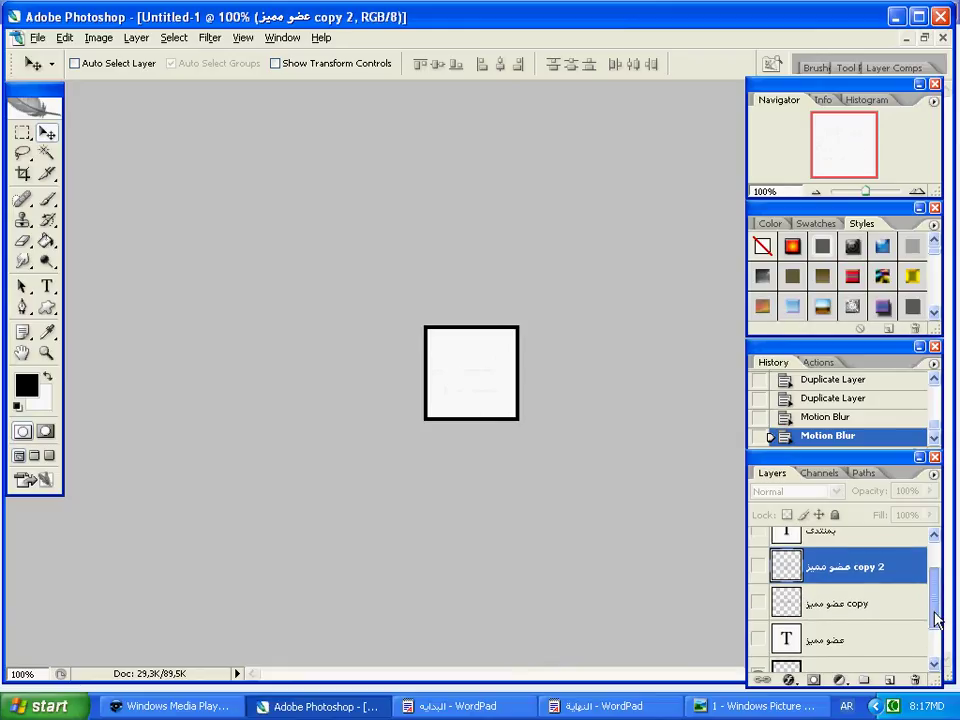
{"action": "left_click_drag", "start_coordinate": [937, 620], "coordinate": [934, 583]}
- Show the بمنتدى layer and duplicate it twice
{"action": "left_click", "coordinate": [883, 578]}
{"action": "left_click", "coordinate": [758, 580]}
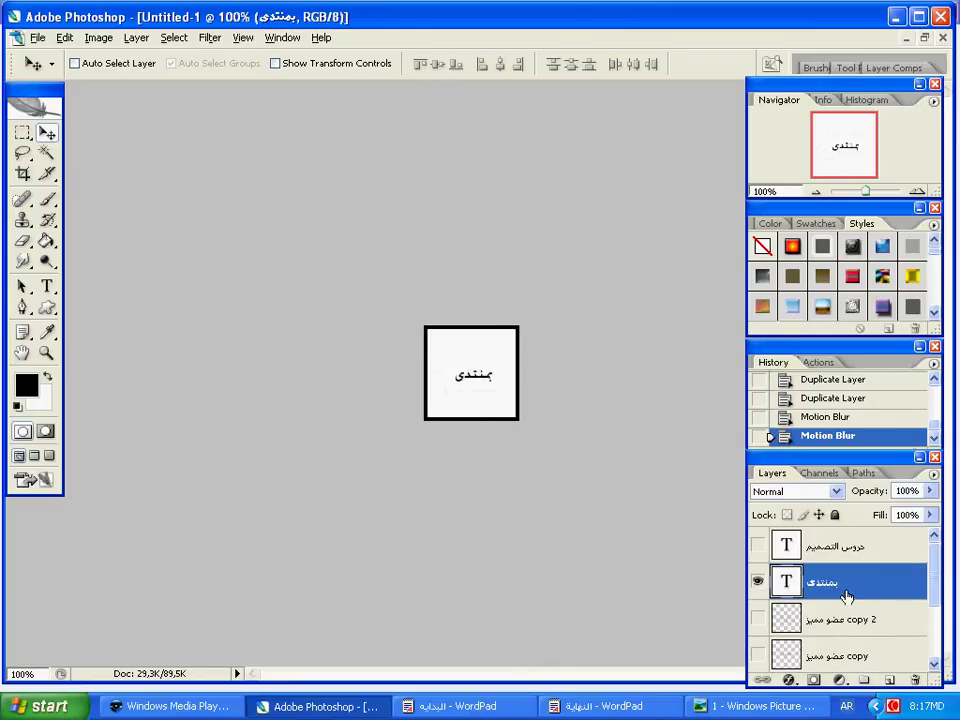
{"action": "right_click", "coordinate": [846, 596]}
{"action": "left_click", "coordinate": [790, 184]}
{"action": "key", "text": "Return"}
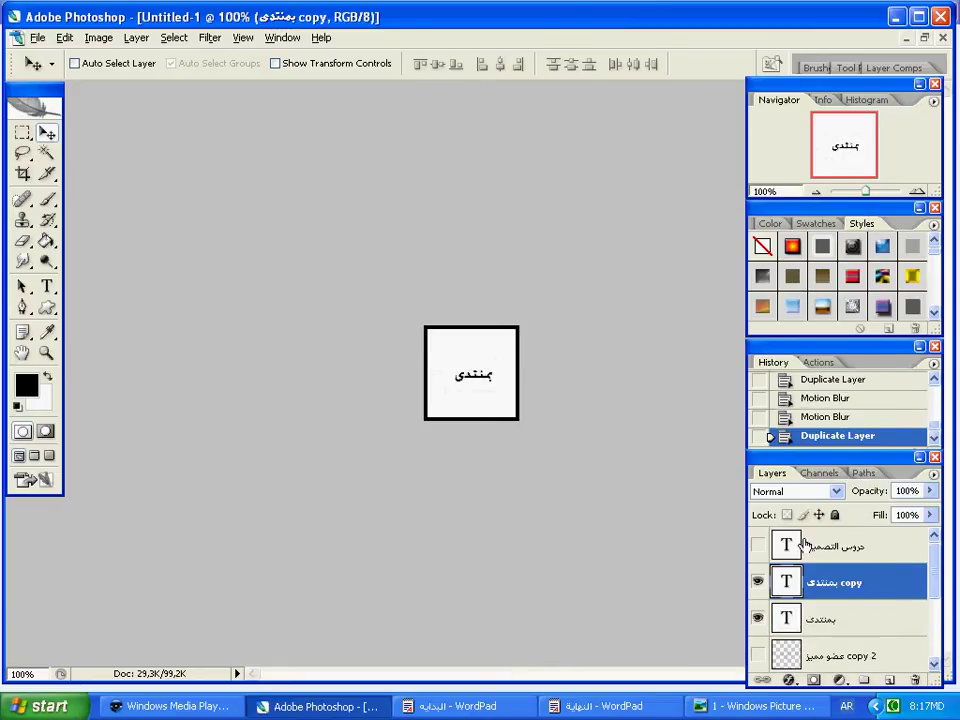
{"action": "right_click", "coordinate": [828, 619]}
{"action": "left_click", "coordinate": [690, 205]}
{"action": "key", "text": "Return"}
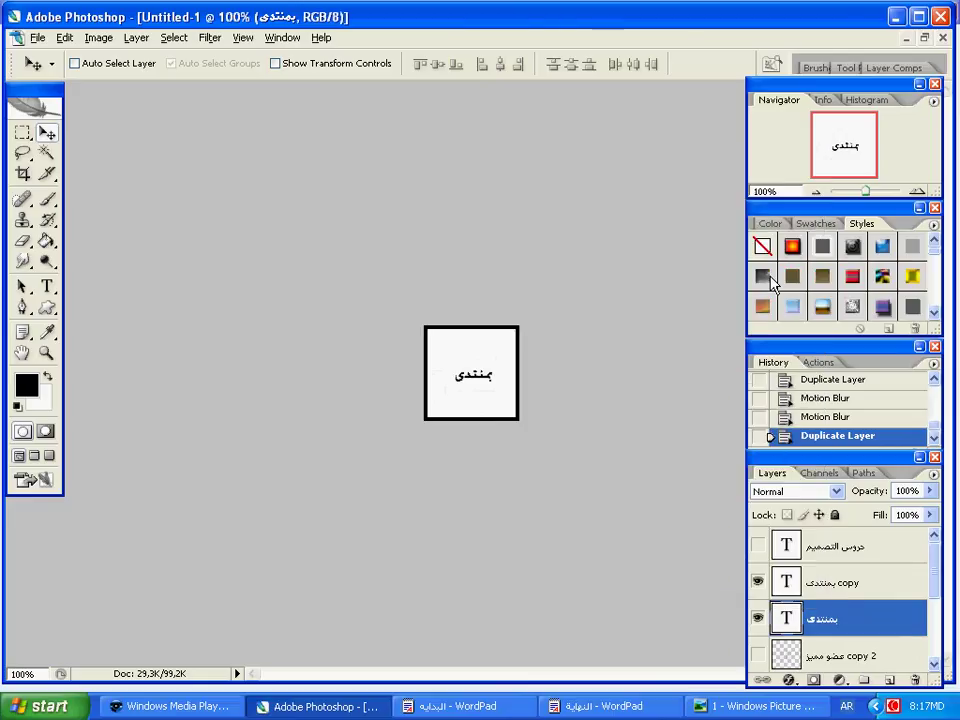
- Rasterize بمنتدى copy 2 and apply a 0° horizontal motion blur
{"action": "left_click_drag", "start_coordinate": [855, 585], "coordinate": [822, 657]}
{"action": "left_click", "coordinate": [833, 620]}
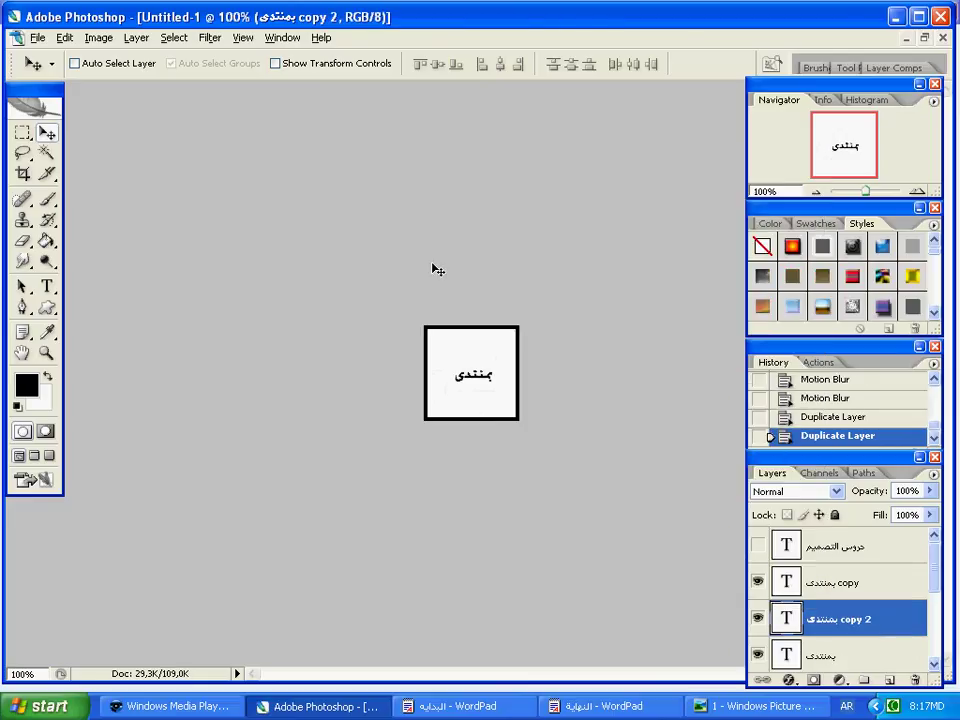
{"action": "left_click", "coordinate": [210, 37]}
{"action": "mouse_move", "coordinate": [300, 186]}
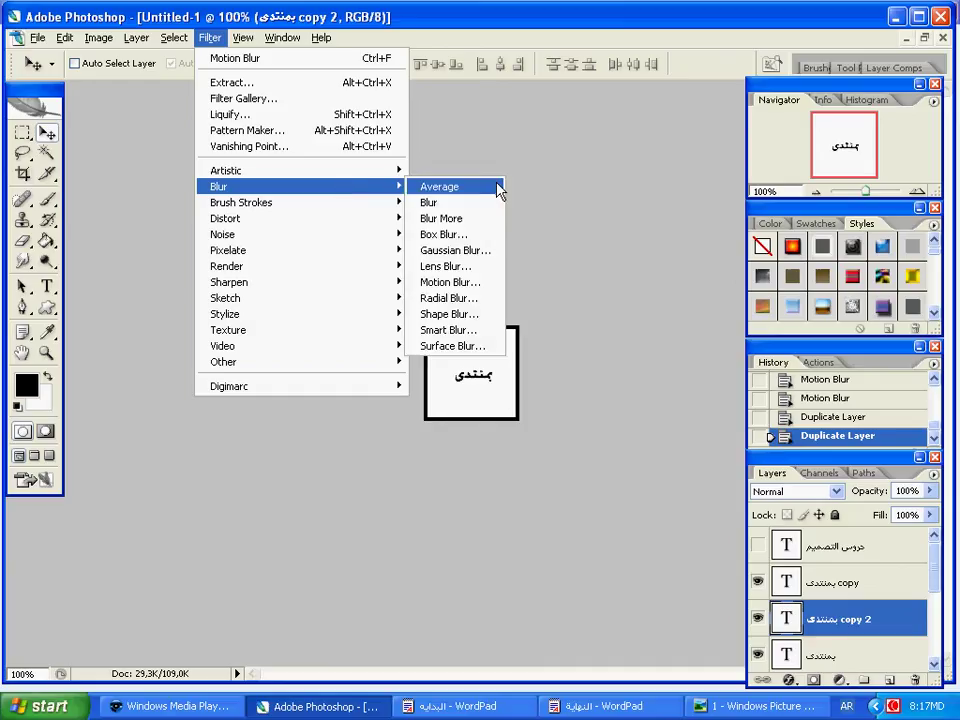
{"action": "left_click", "coordinate": [472, 285]}
{"action": "key", "text": "Return"}
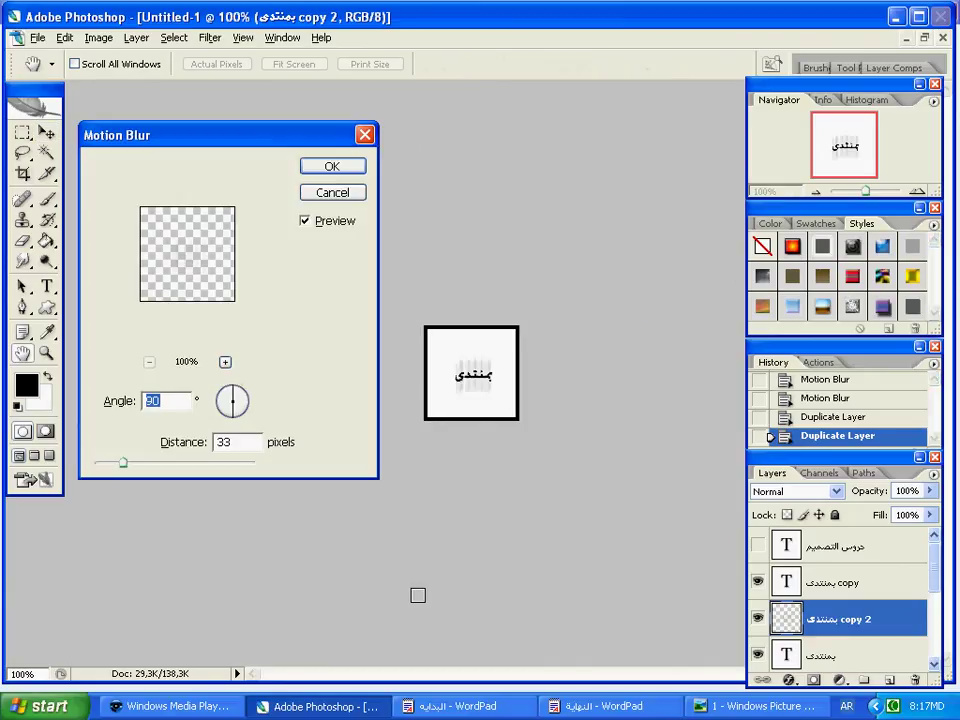
{"action": "type", "text": "0"}
{"action": "key", "text": "Return"}
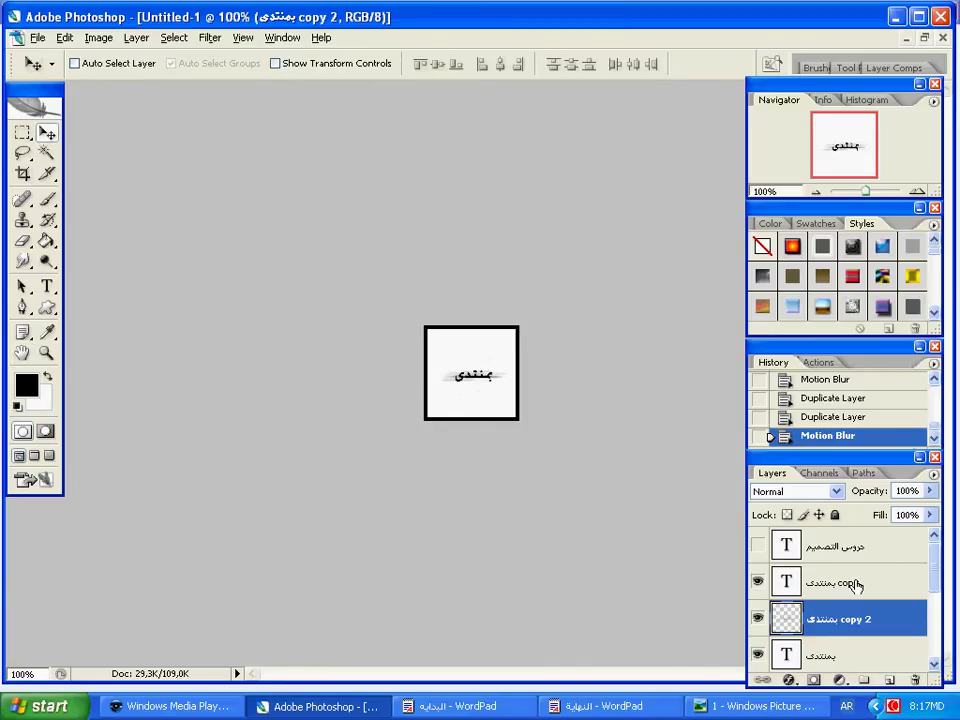
- Give the بمنتدى copy a 90° vertical motion blur, then hide all بمنتدى layers
{"action": "left_click", "coordinate": [855, 585]}
{"action": "left_click", "coordinate": [209, 37]}
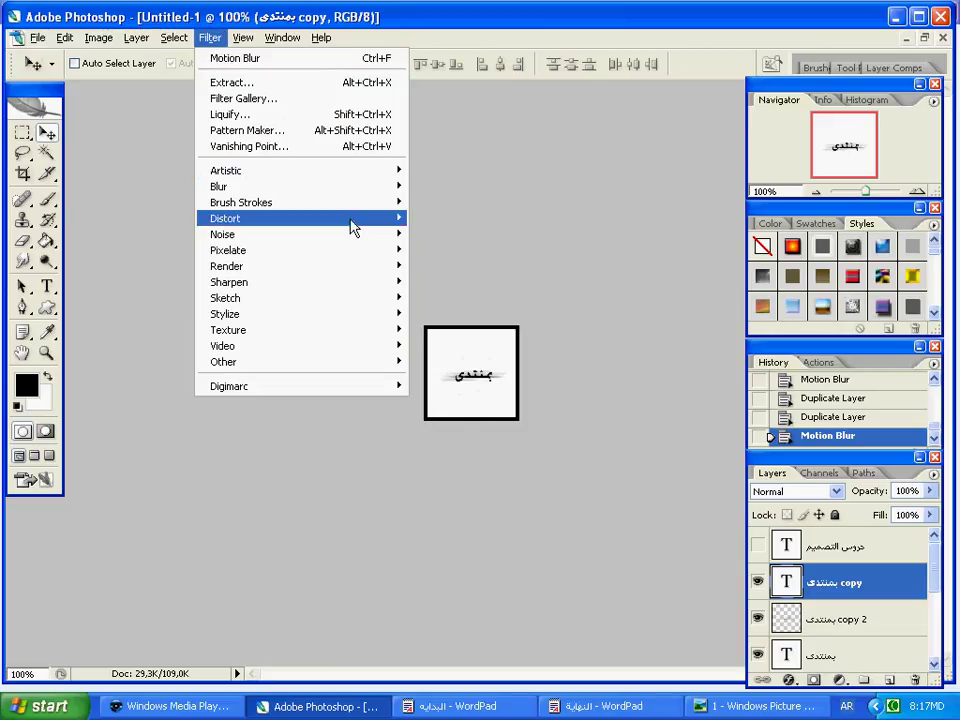
{"action": "left_click", "coordinate": [450, 282]}
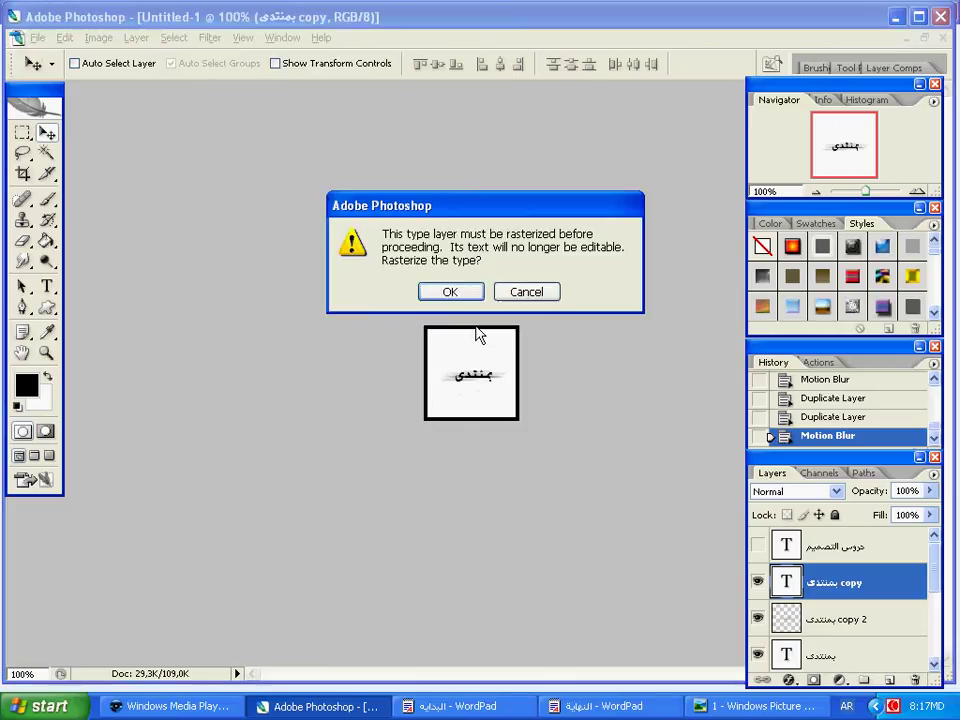
{"action": "key", "text": "Return"}
{"action": "type", "text": "90"}
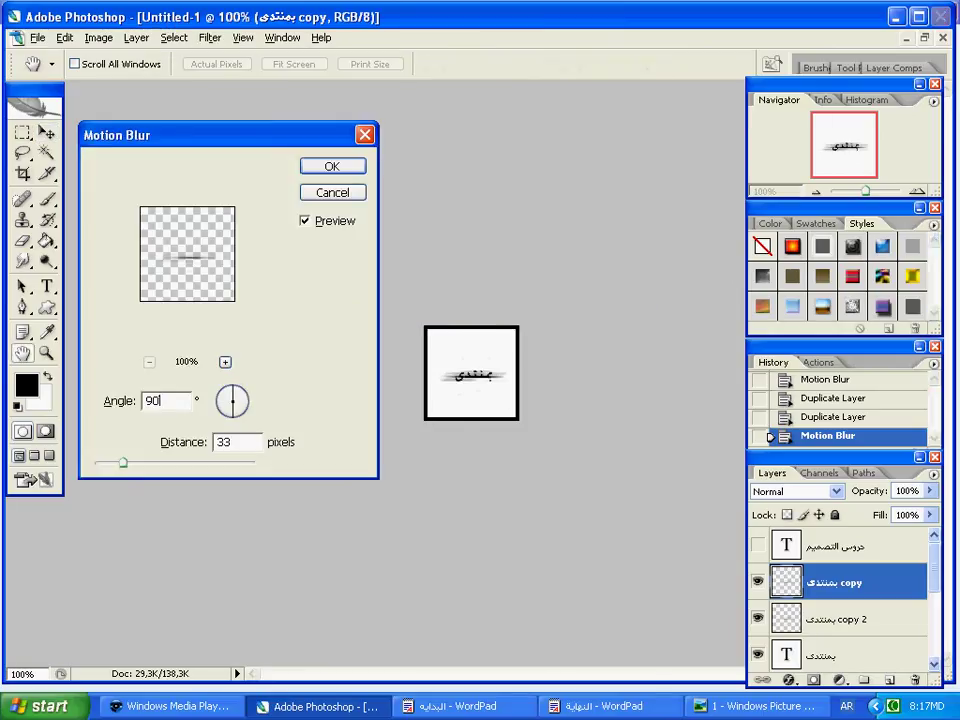
{"action": "key", "text": "Return"}
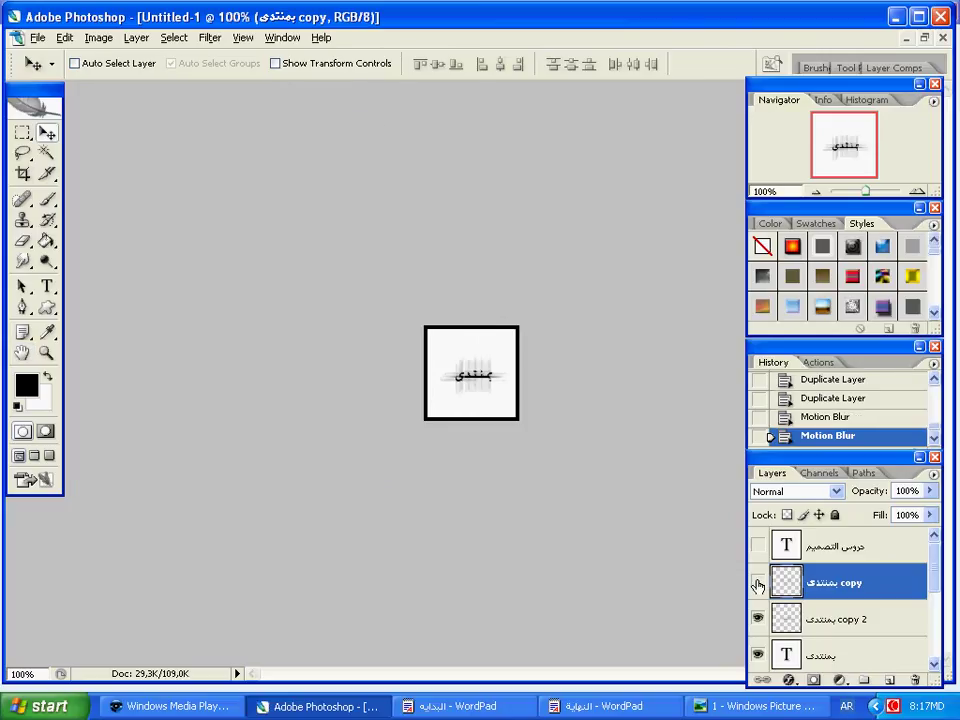
{"action": "left_click_drag", "start_coordinate": [758, 581], "coordinate": [758, 655]}
- Show the دروس التصميم layer and duplicate it twice
{"action": "left_click", "coordinate": [797, 557]}
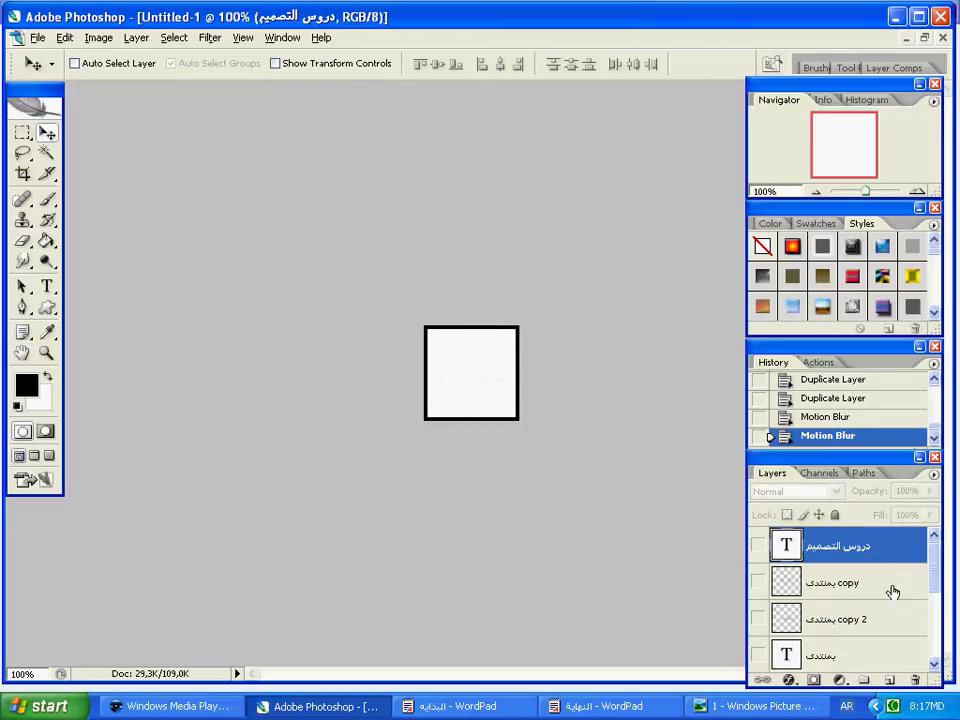
{"action": "left_click", "coordinate": [759, 548]}
{"action": "right_click", "coordinate": [860, 552]}
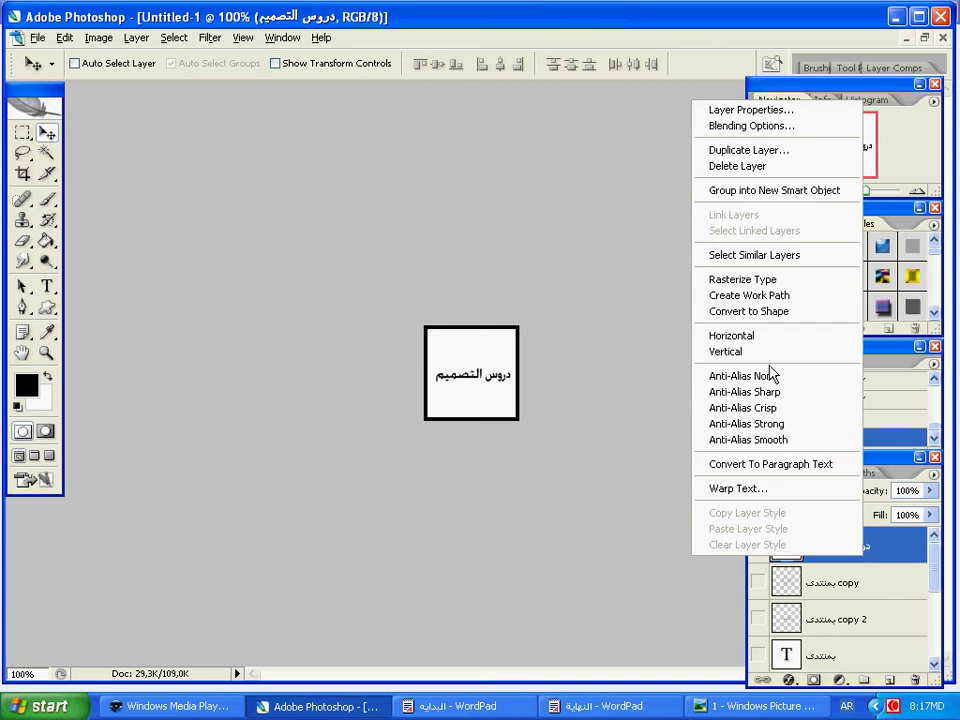
{"action": "left_click", "coordinate": [827, 150]}
{"action": "key", "text": "Return"}
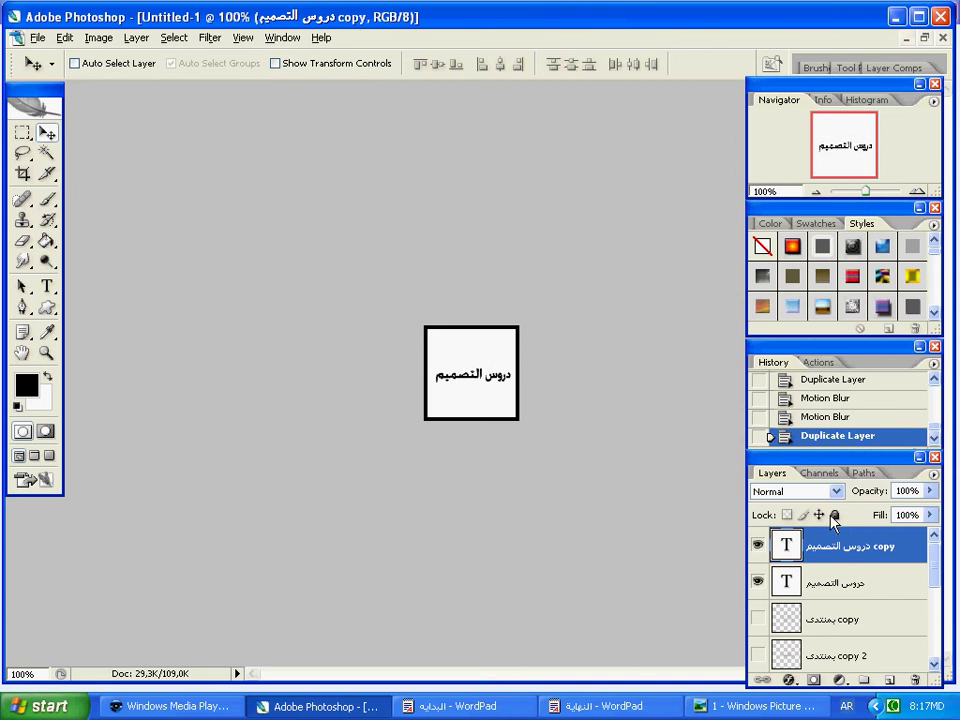
{"action": "right_click", "coordinate": [840, 546]}
{"action": "left_click", "coordinate": [727, 142]}
{"action": "key", "text": "Return"}
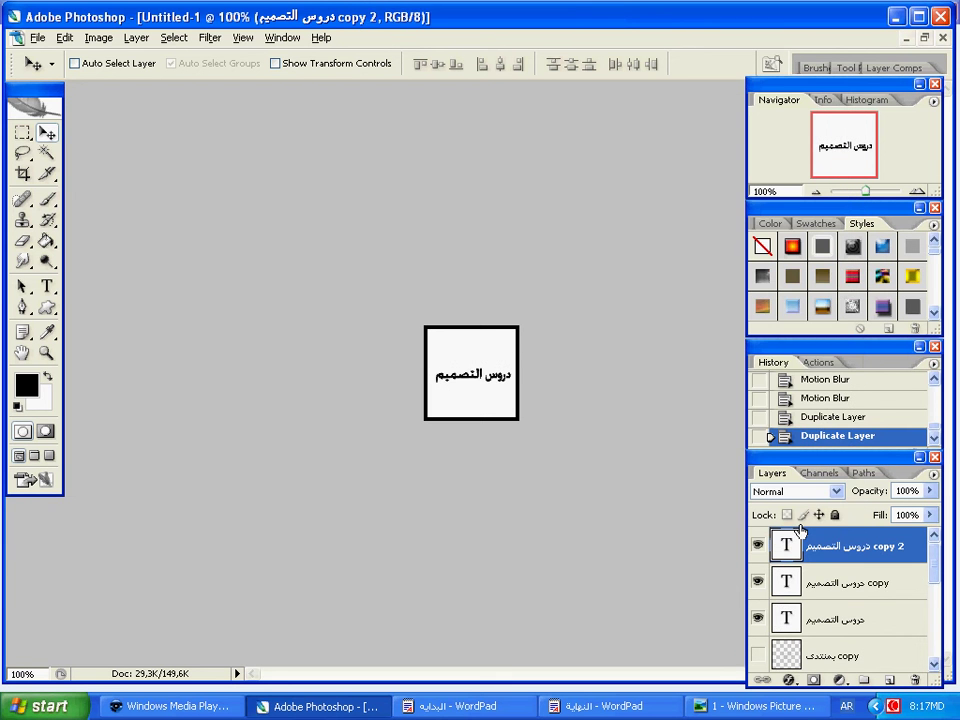
- Apply a 0°, 33 px motion blur to the دروس التصميم copy
{"action": "key", "text": "alt+bracketleft"}
{"action": "left_click", "coordinate": [210, 40]}
{"action": "mouse_move", "coordinate": [218, 186]}
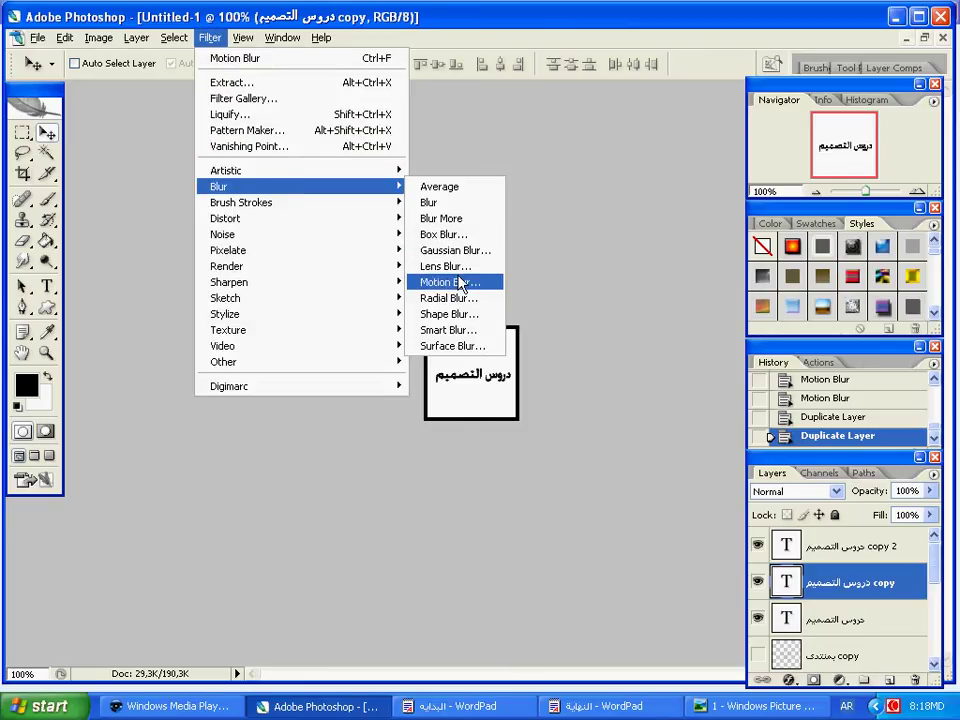
{"action": "left_click", "coordinate": [458, 282]}
{"action": "left_click", "coordinate": [450, 287]}
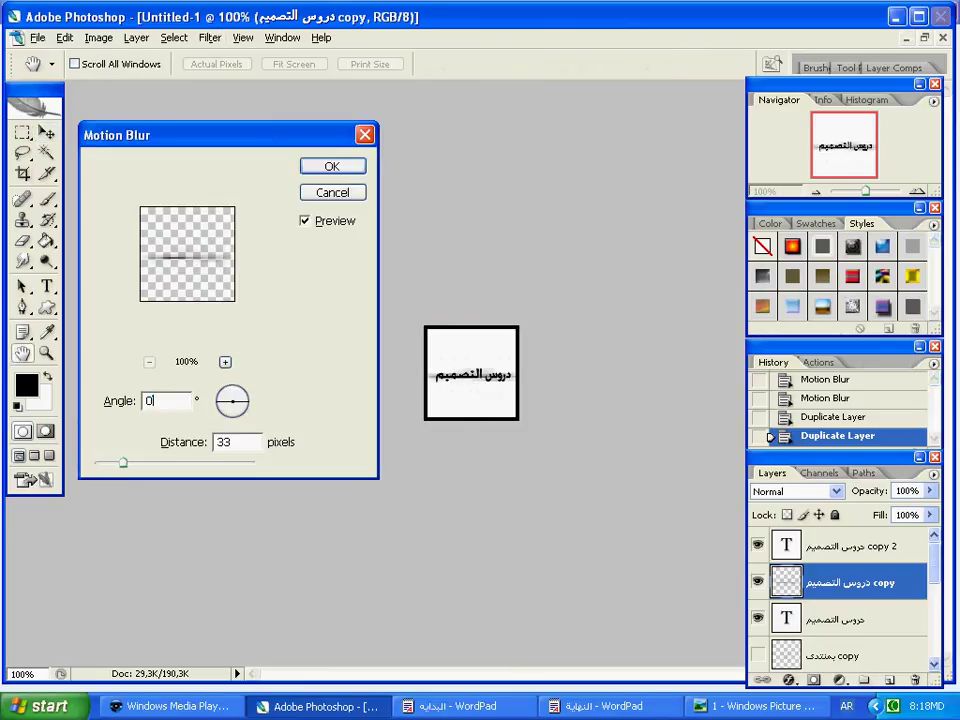
{"action": "left_click", "coordinate": [344, 174]}
- Give دروس التصميم copy 2 a 90° motion blur, then hide all three layers
{"action": "left_click", "coordinate": [863, 560]}
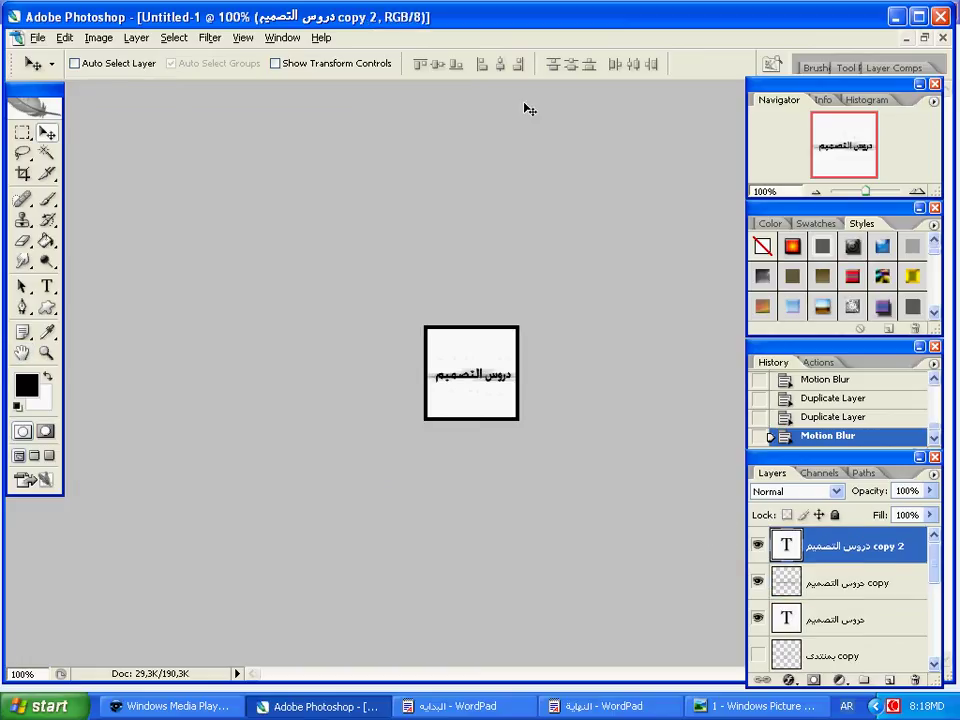
{"action": "left_click", "coordinate": [210, 38]}
{"action": "mouse_move", "coordinate": [226, 186]}
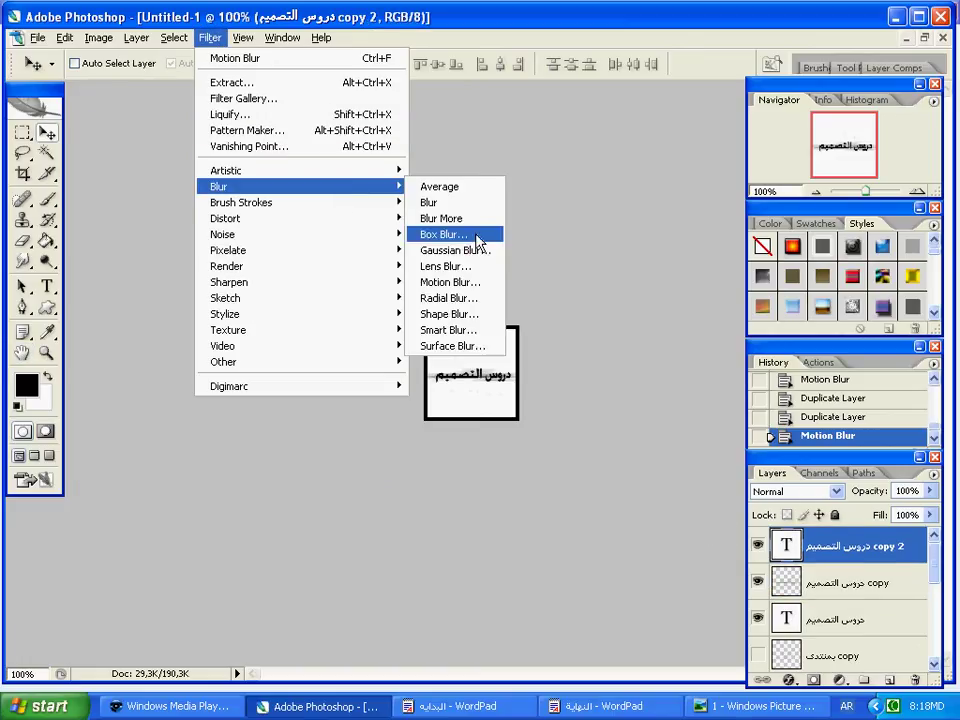
{"action": "left_click", "coordinate": [476, 298]}
{"action": "key", "text": "Return"}
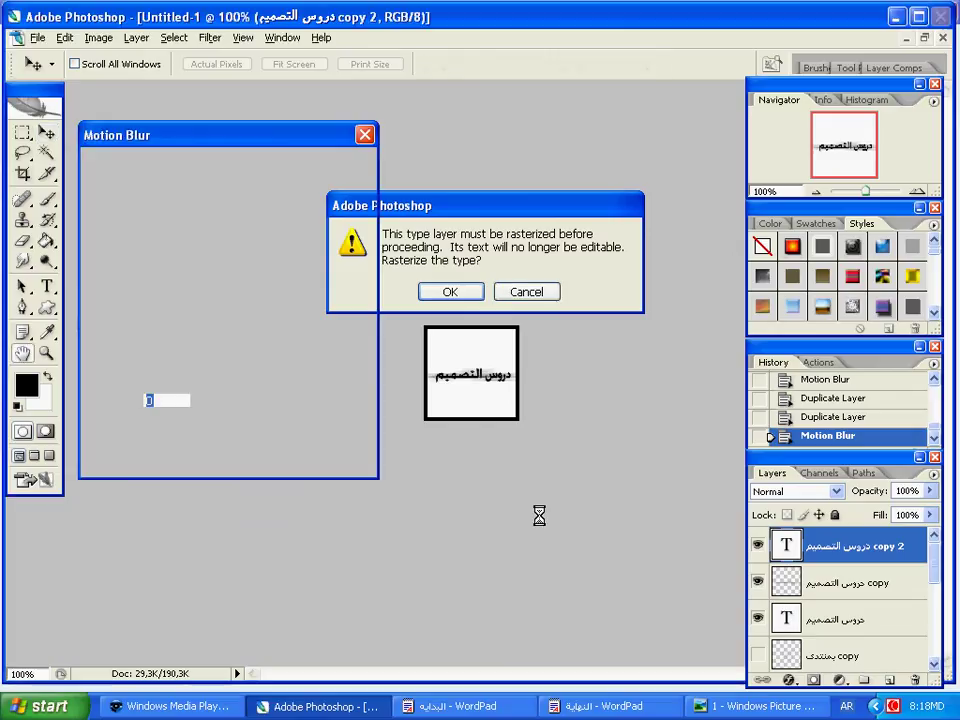
{"action": "type", "text": "90"}
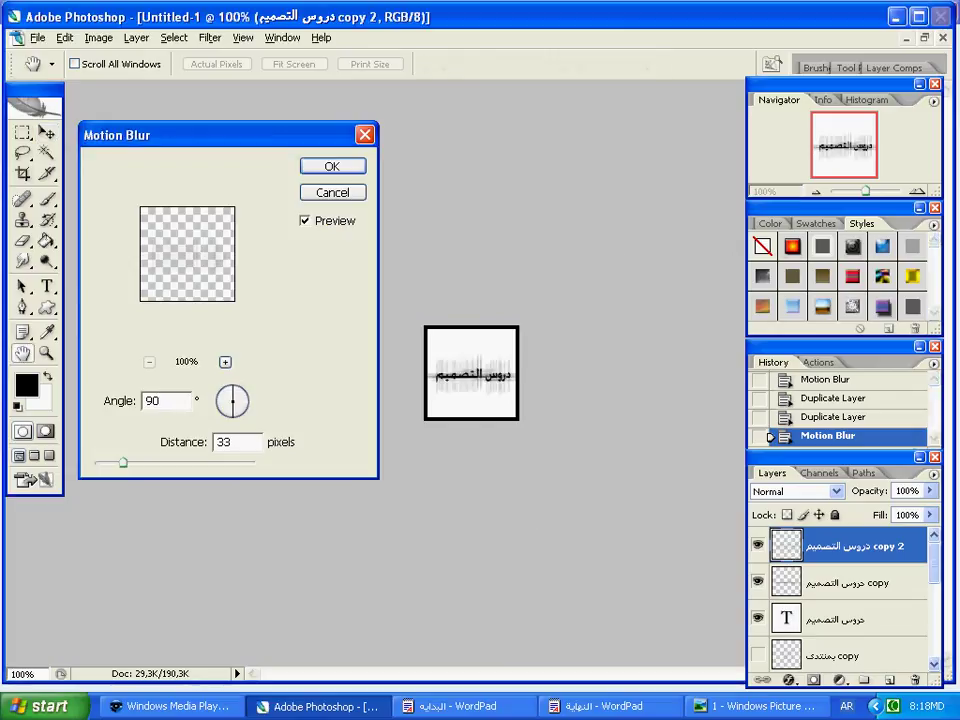
{"action": "key", "text": "Return"}
{"action": "left_click_drag", "start_coordinate": [757, 556], "coordinate": [760, 625]}
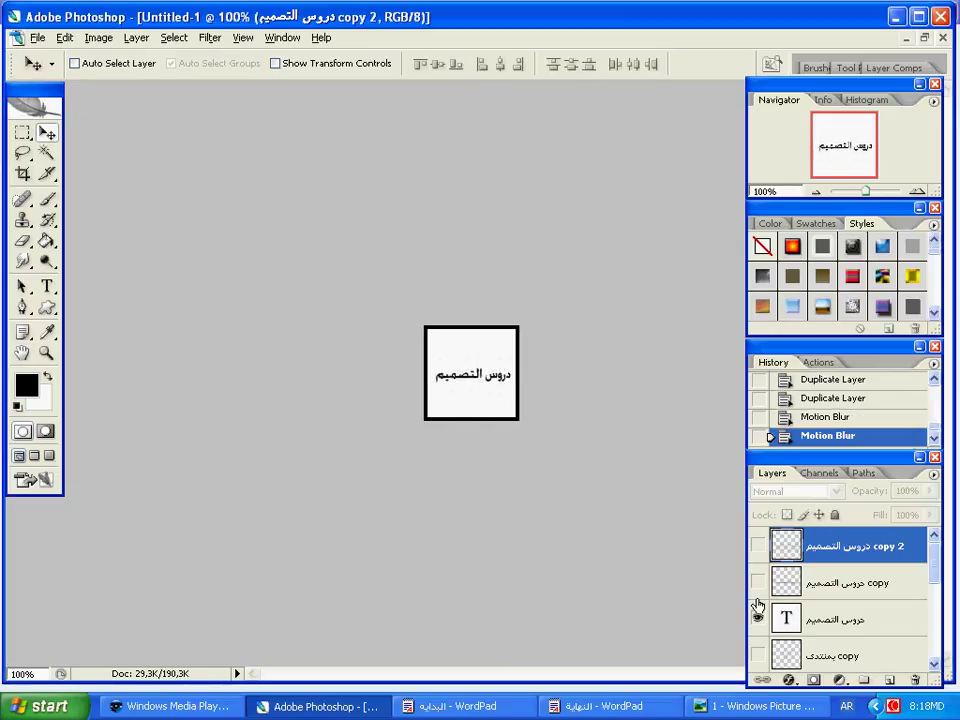
{"action": "left_click_drag", "start_coordinate": [934, 567], "coordinate": [912, 650]}
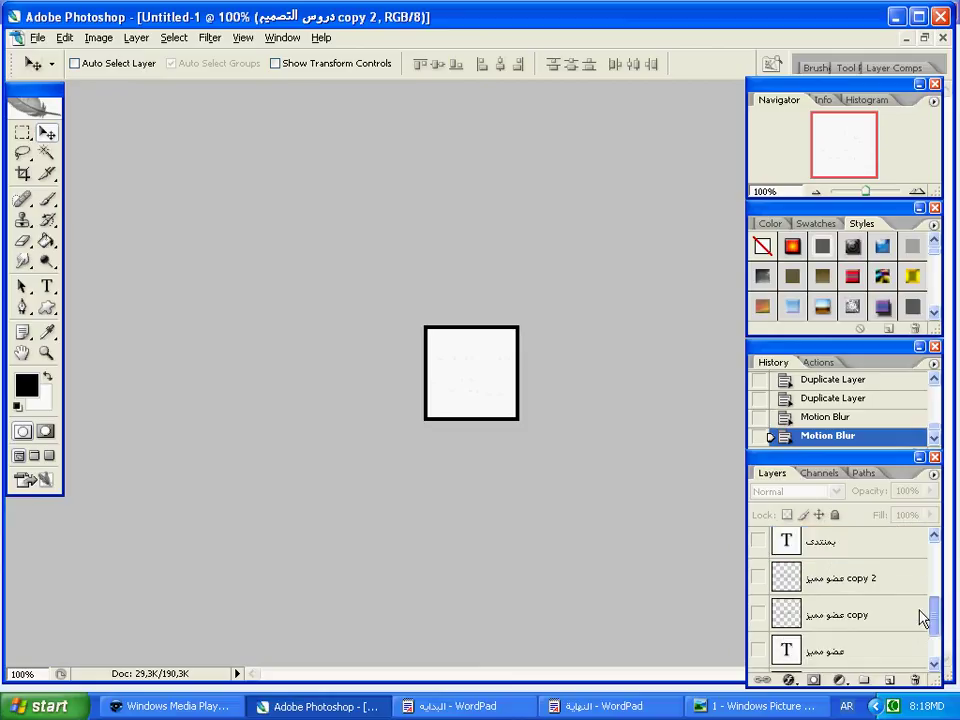
- Show the عضو مميز text layer and bring up the Animation timeline
{"action": "left_click", "coordinate": [815, 590]}
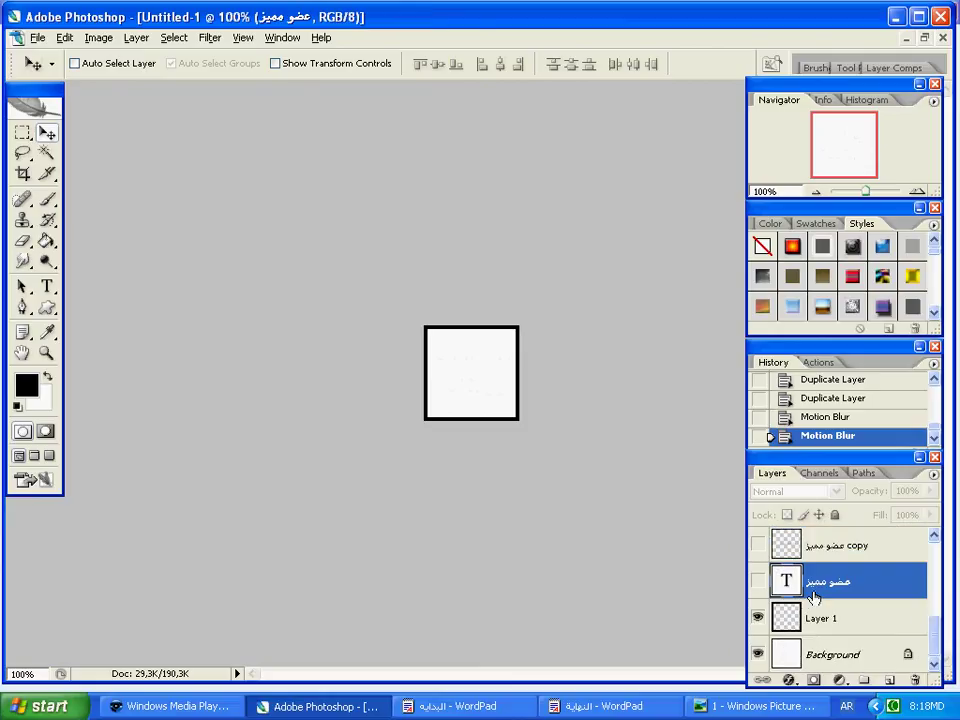
{"action": "left_click", "coordinate": [757, 581]}
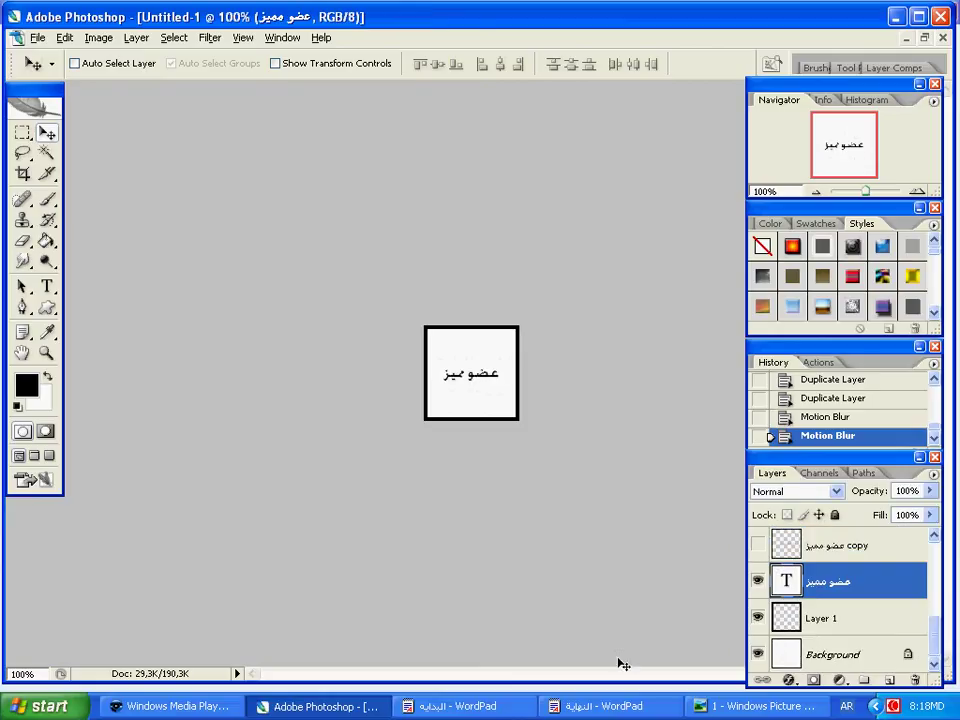
{"action": "left_click", "coordinate": [280, 38]}
{"action": "left_click", "coordinate": [305, 116]}
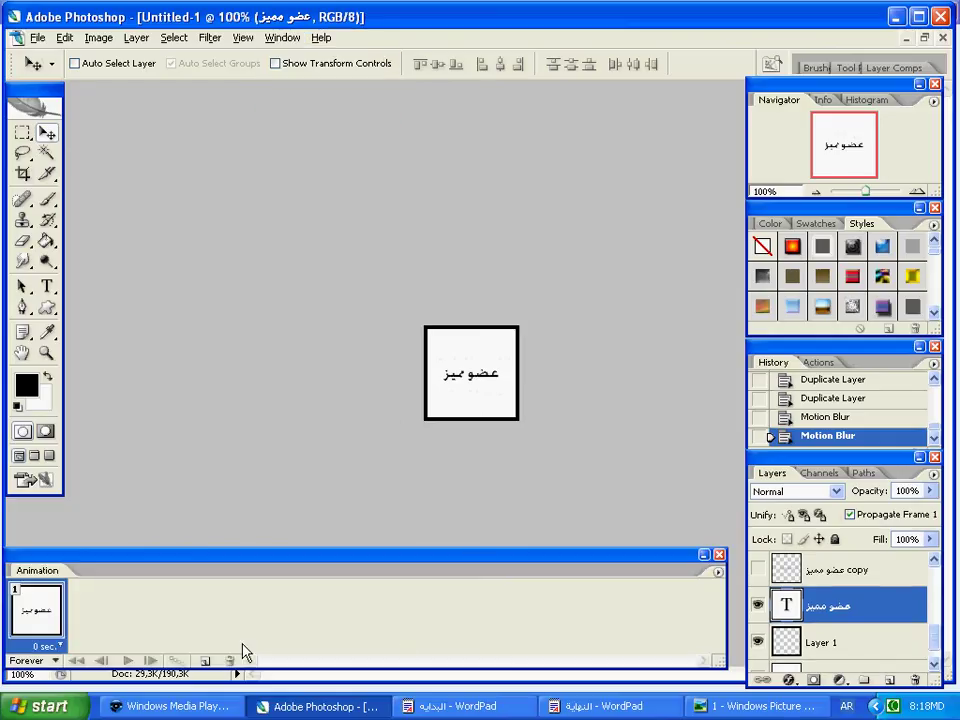
- Add frames 2 and 3 showing the horizontal and vertical blur copies of عضو مميز
{"action": "left_click", "coordinate": [204, 661]}
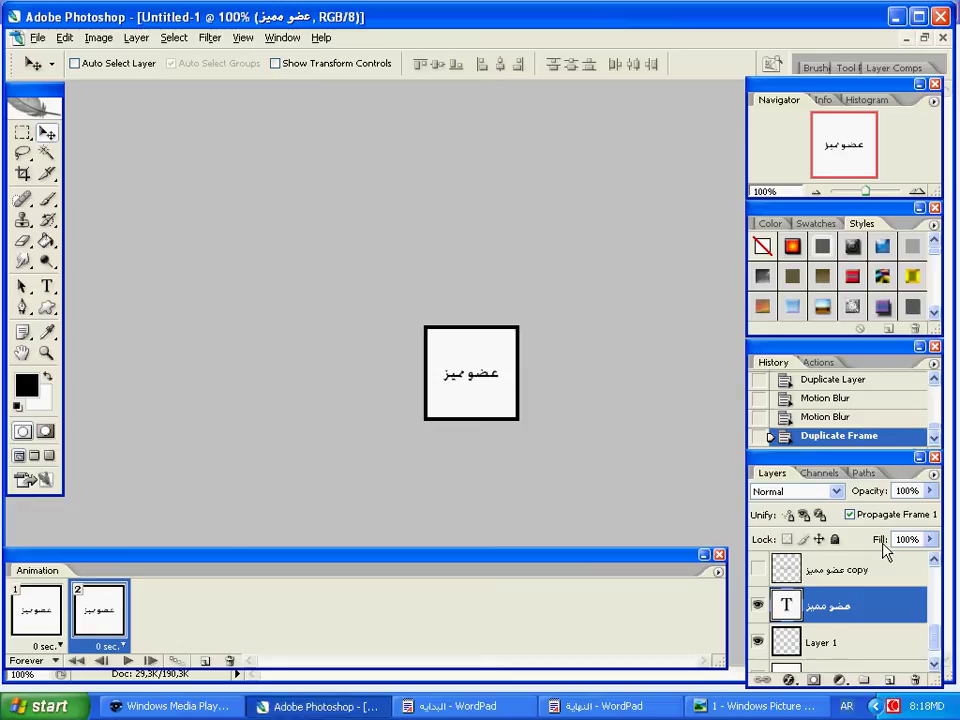
{"action": "scroll", "coordinate": [926, 641], "scroll_direction": "up", "scroll_amount": 2}
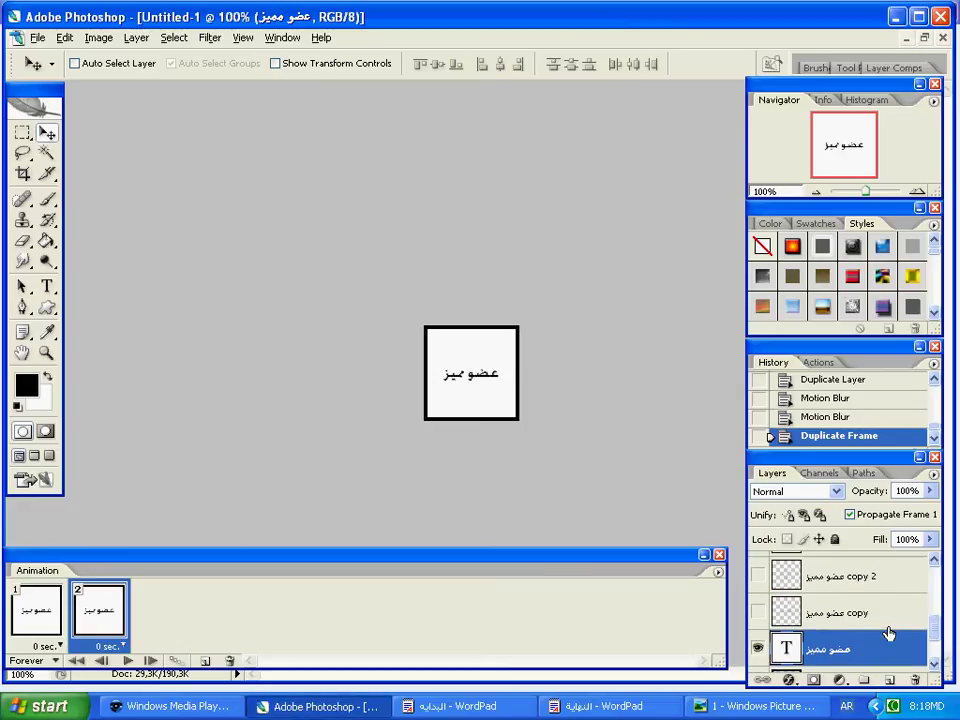
{"action": "left_click", "coordinate": [757, 612]}
{"action": "left_click", "coordinate": [759, 648]}
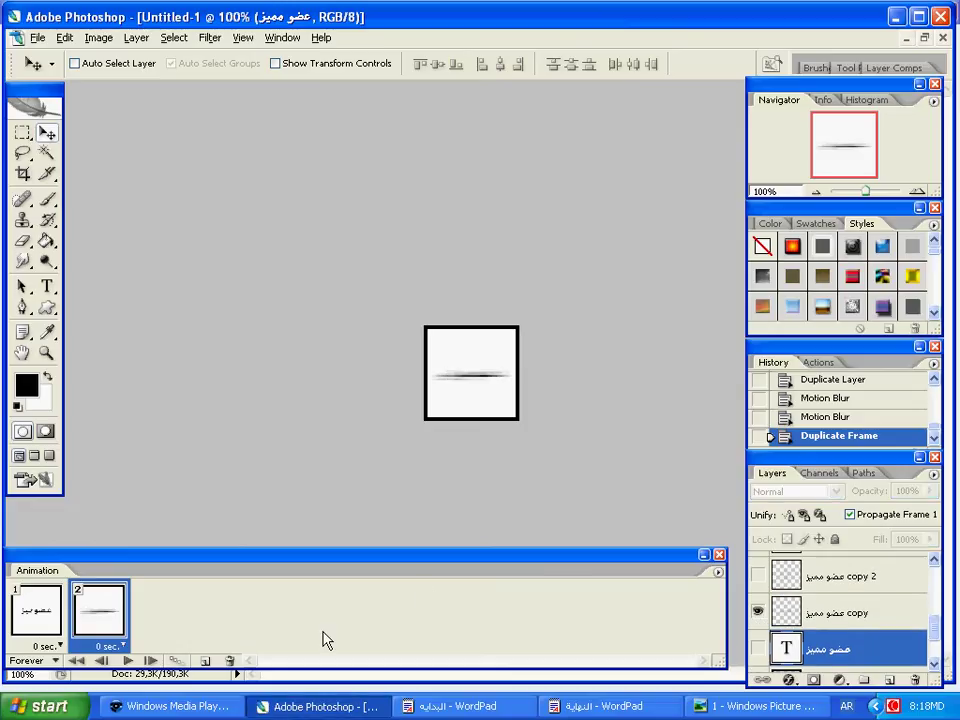
{"action": "left_click", "coordinate": [204, 661]}
{"action": "left_click", "coordinate": [757, 574]}
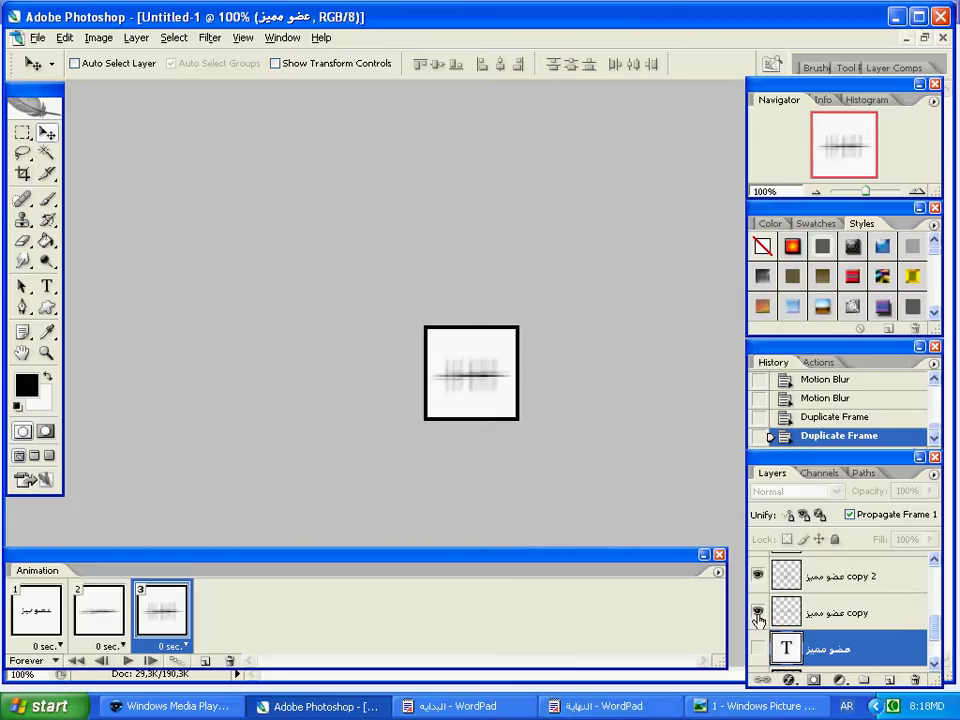
{"action": "left_click", "coordinate": [757, 613]}
- Add frame 4 showing the sharp بمنتدى text with the blur layers hidden
{"action": "left_click", "coordinate": [204, 661]}
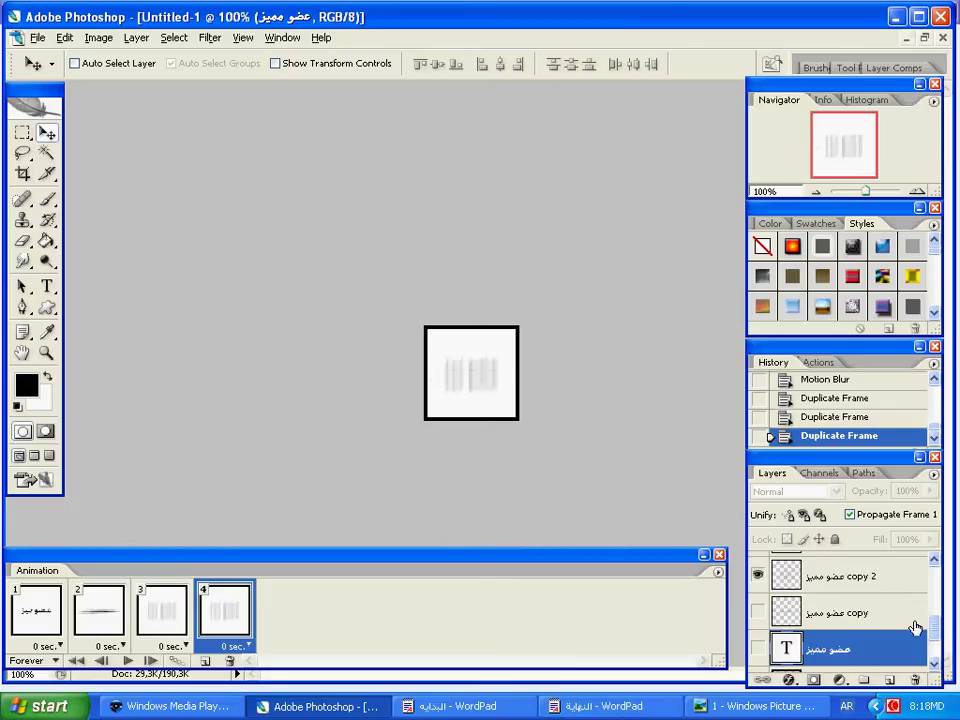
{"action": "scroll", "coordinate": [915, 627], "scroll_direction": "up", "scroll_amount": 1}
{"action": "scroll", "coordinate": [850, 630], "scroll_direction": "up", "scroll_amount": 1}
{"action": "left_click", "coordinate": [757, 611]}
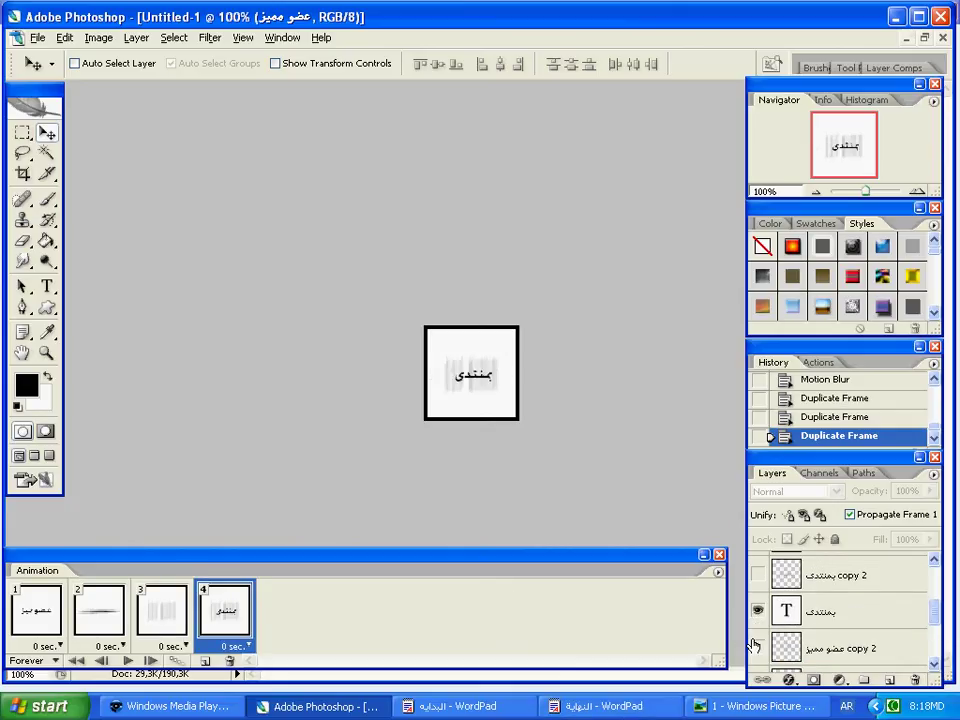
{"action": "left_click", "coordinate": [757, 647]}
- Add frames 5 and 6 showing the horizontal and vertical blur copies of بمنتدى
{"action": "left_click", "coordinate": [204, 661]}
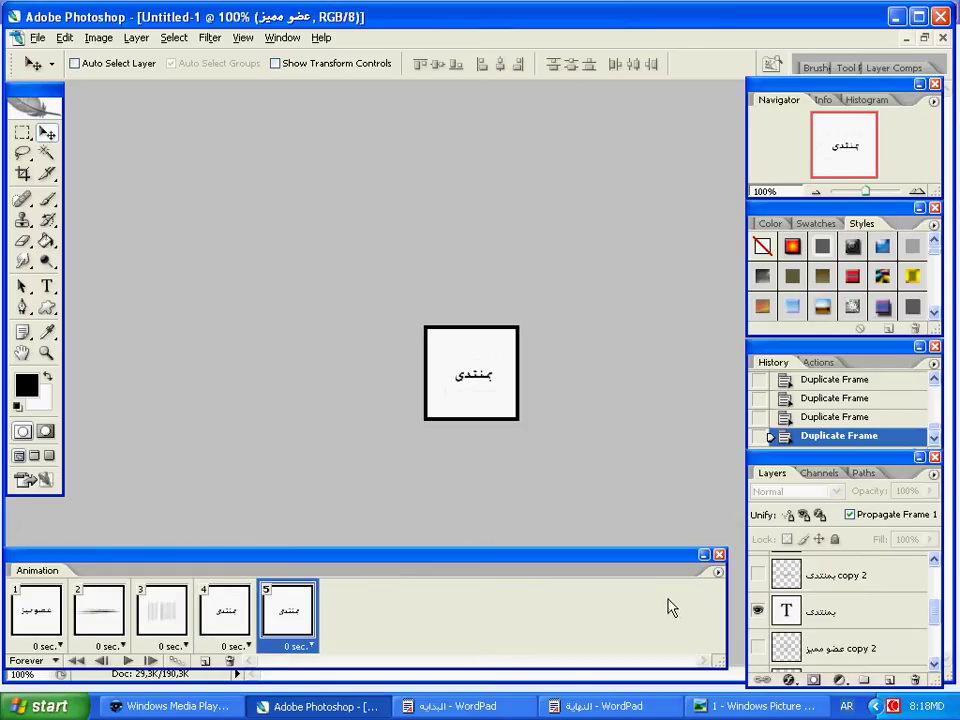
{"action": "left_click", "coordinate": [757, 575]}
{"action": "left_click", "coordinate": [757, 611]}
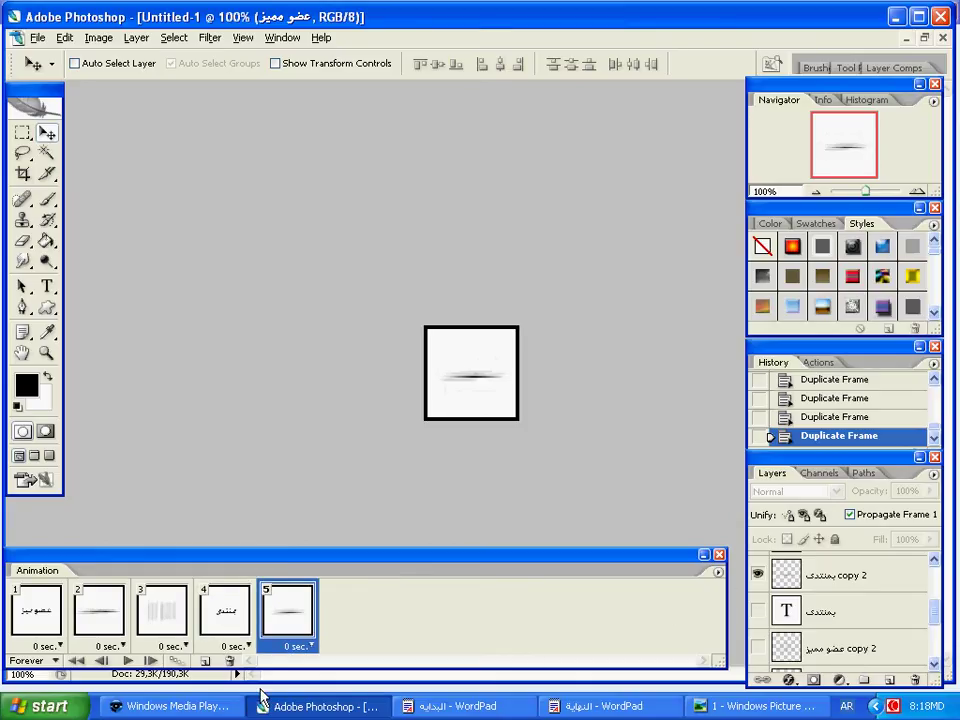
{"action": "left_click", "coordinate": [204, 661]}
{"action": "scroll", "coordinate": [940, 630], "scroll_direction": "up", "scroll_amount": 1}
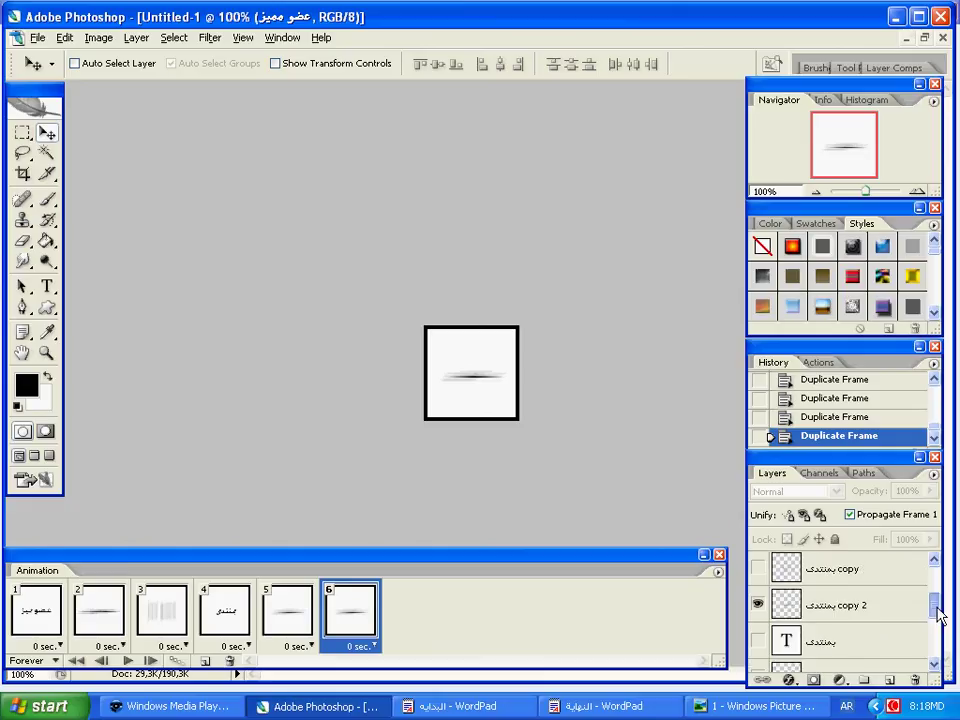
{"action": "scroll", "coordinate": [800, 650], "scroll_direction": "up", "scroll_amount": 2}
{"action": "left_click", "coordinate": [758, 625]}
{"action": "left_click", "coordinate": [758, 661]}
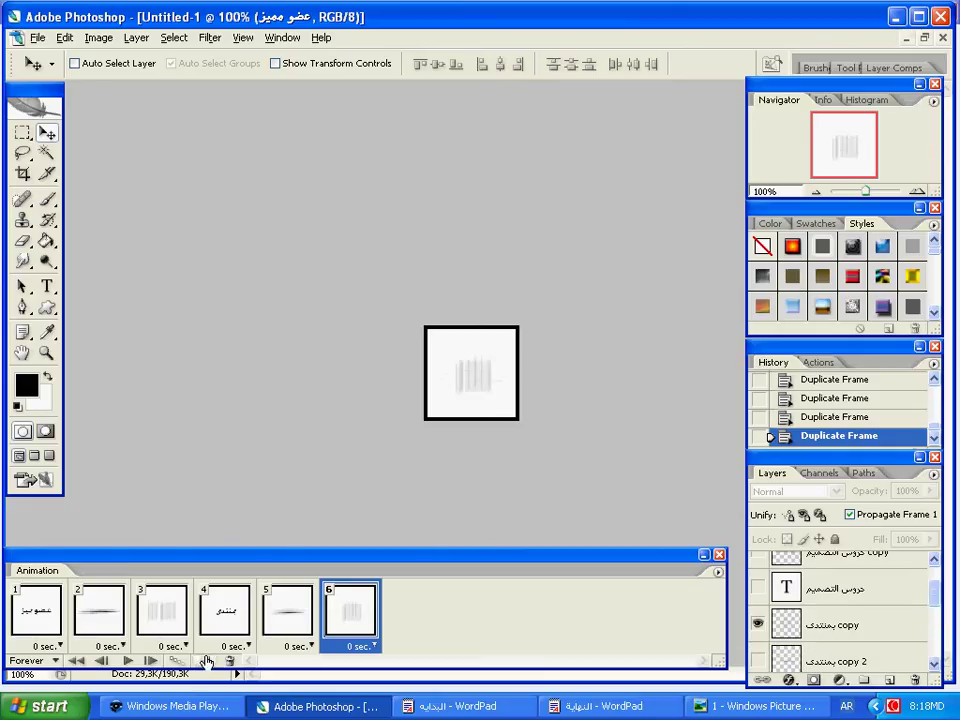
- Add frames 7–9 cycling دروس التصميم through sharp, horizontal-blur and vertical-blur states
{"action": "left_click", "coordinate": [206, 661]}
{"action": "left_click", "coordinate": [758, 590]}
{"action": "left_click", "coordinate": [758, 625]}
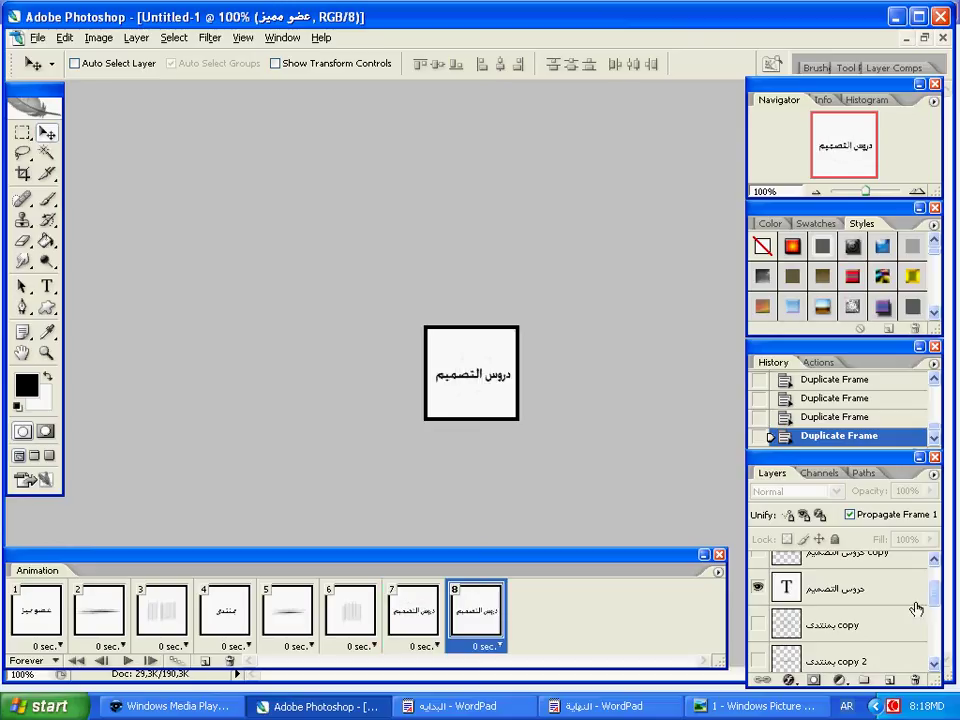
{"action": "left_click_drag", "start_coordinate": [937, 593], "coordinate": [937, 574]}
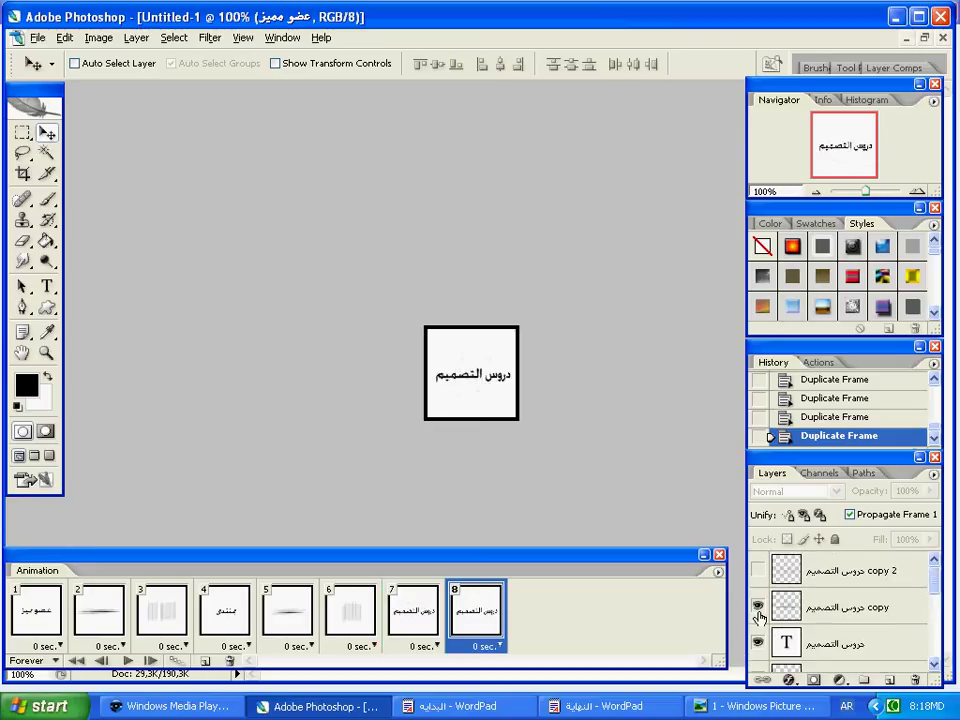
{"action": "left_click", "coordinate": [757, 643]}
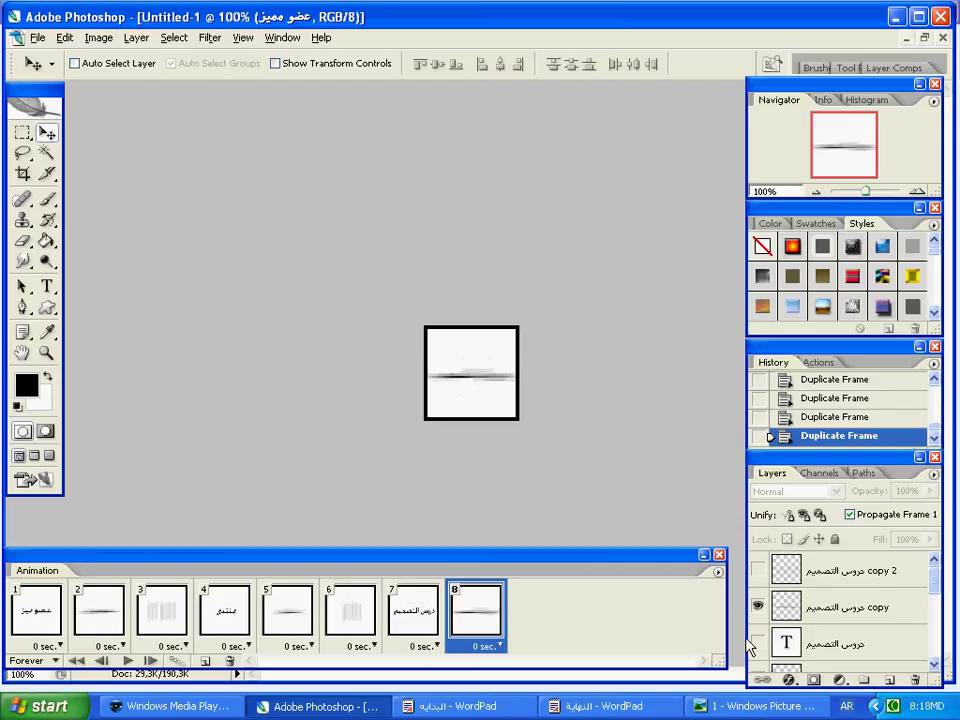
{"action": "left_click", "coordinate": [206, 661]}
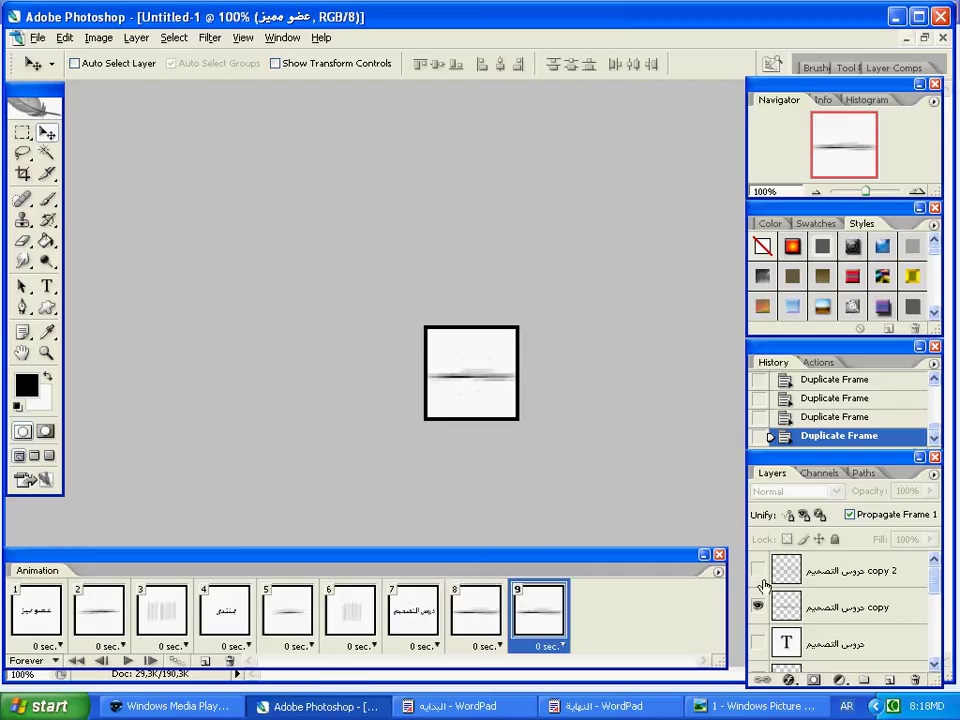
{"action": "left_click", "coordinate": [757, 569]}
{"action": "left_click", "coordinate": [757, 606]}
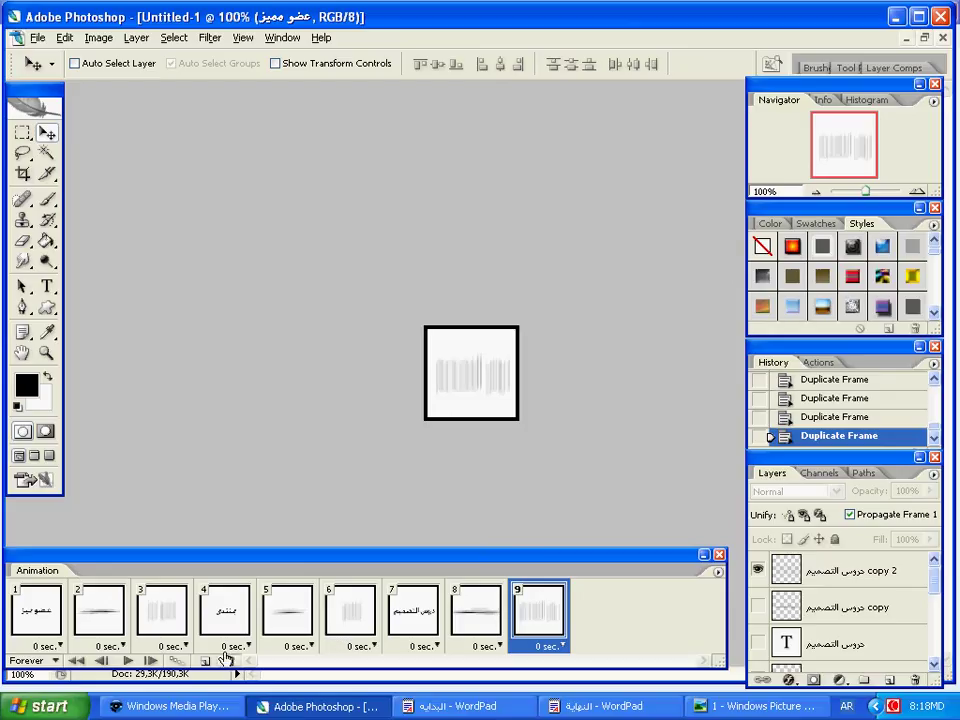
- Add frame 10 showing the sharp عضو مميز text again with blurs hidden
{"action": "left_click", "coordinate": [206, 661]}
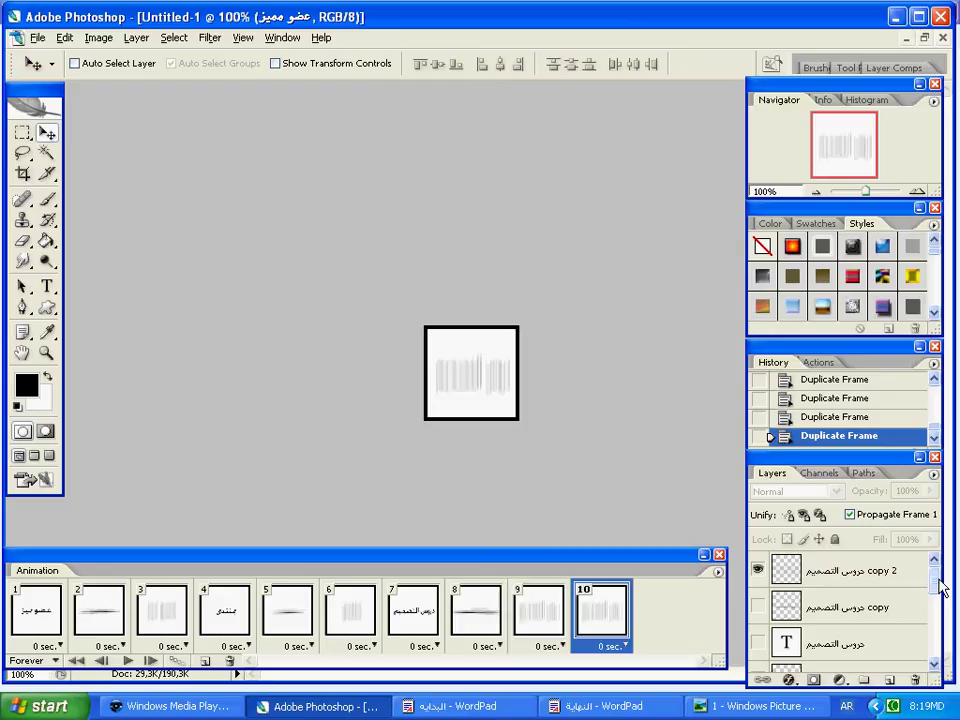
{"action": "left_click_drag", "start_coordinate": [936, 585], "coordinate": [936, 645]}
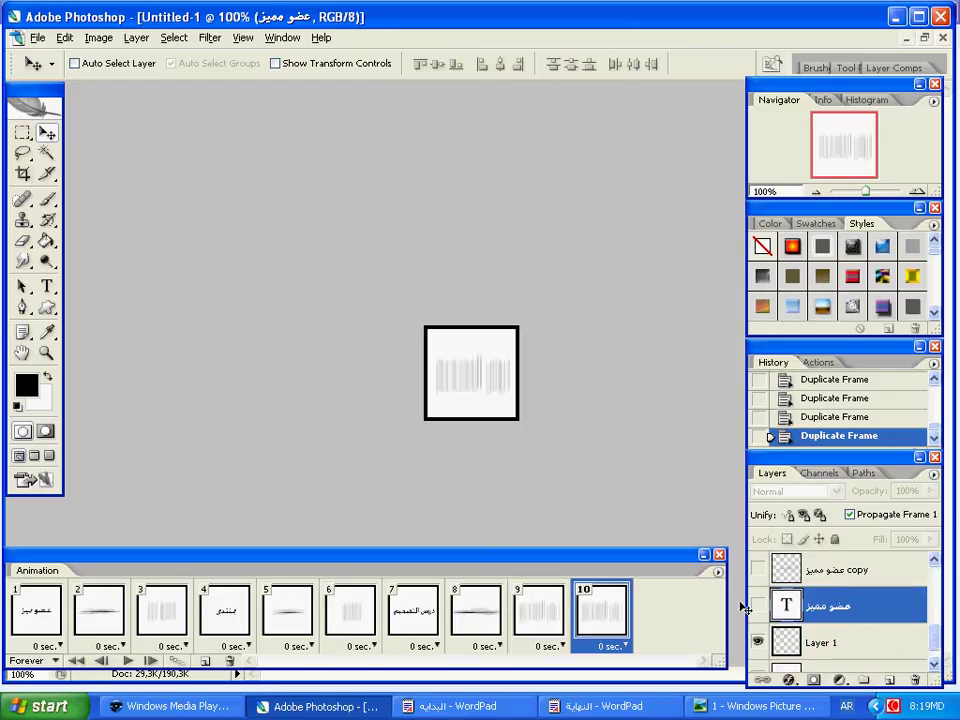
{"action": "left_click", "coordinate": [757, 605]}
{"action": "mouse_move", "coordinate": [935, 641]}
{"action": "left_mouse_down"}
{"action": "mouse_move", "coordinate": [935, 580]}
{"action": "mouse_move", "coordinate": [930, 658]}
{"action": "left_mouse_up"}
{"action": "left_click", "coordinate": [757, 570]}
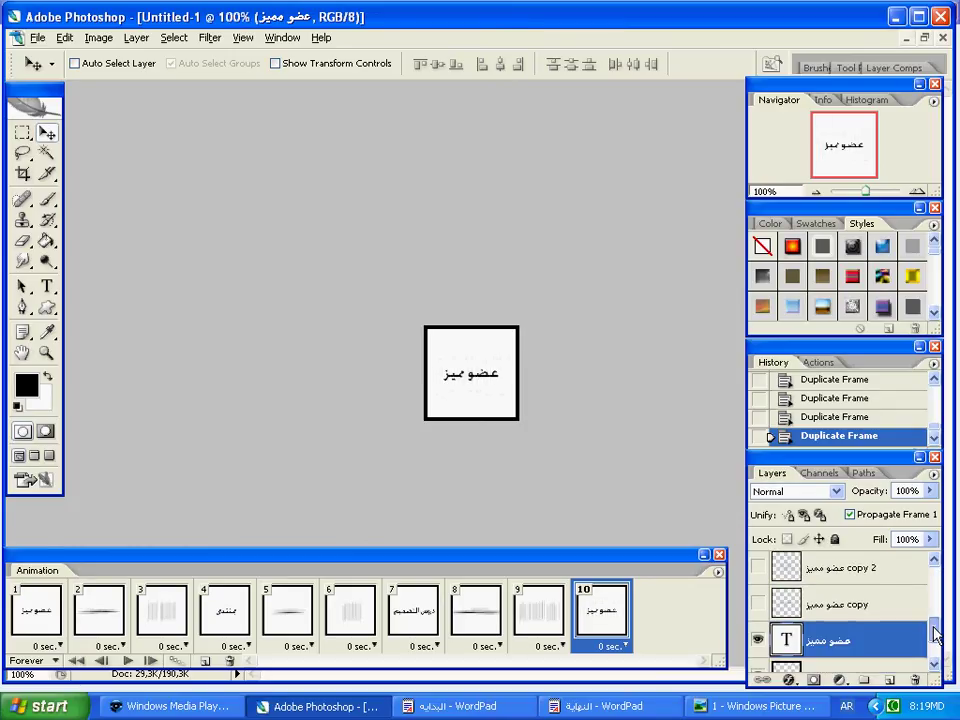
{"action": "right_click", "coordinate": [895, 706]}
- Preview the animation, then set frames 1, 4 and 7 to a 1-second delay
{"action": "left_click", "coordinate": [810, 594]}
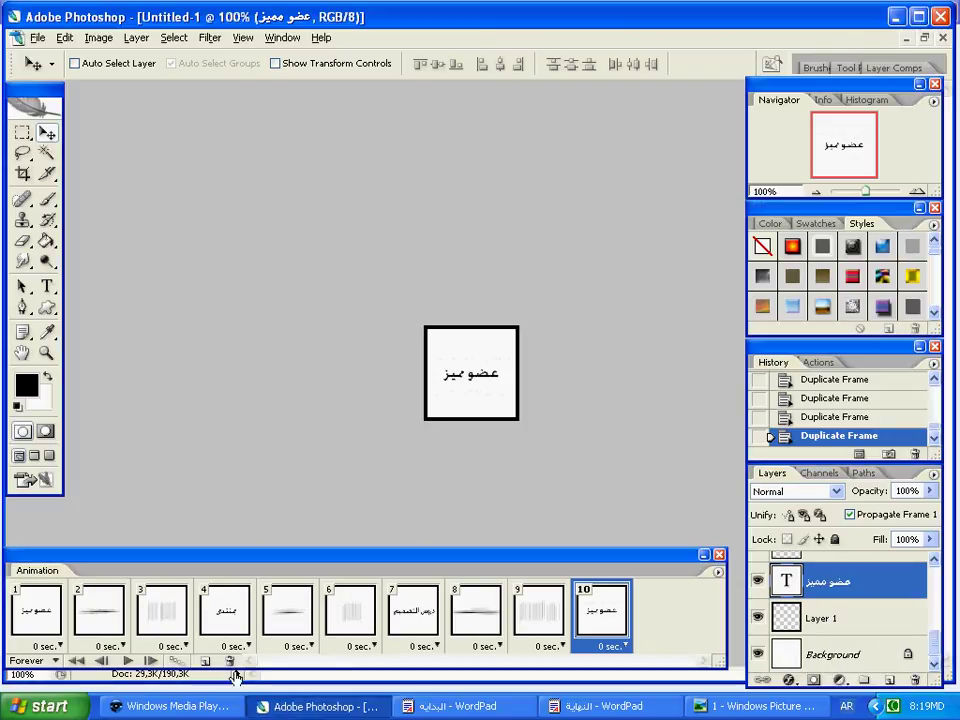
{"action": "left_click", "coordinate": [127, 661]}
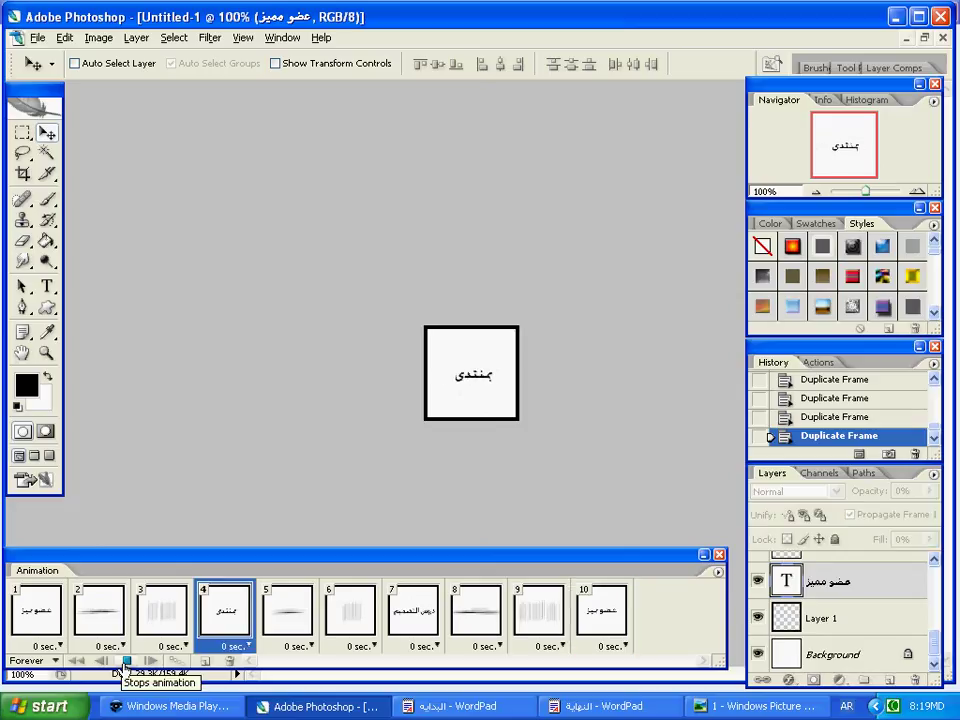
{"action": "left_click", "coordinate": [121, 665]}
{"action": "left_click", "coordinate": [58, 630]}
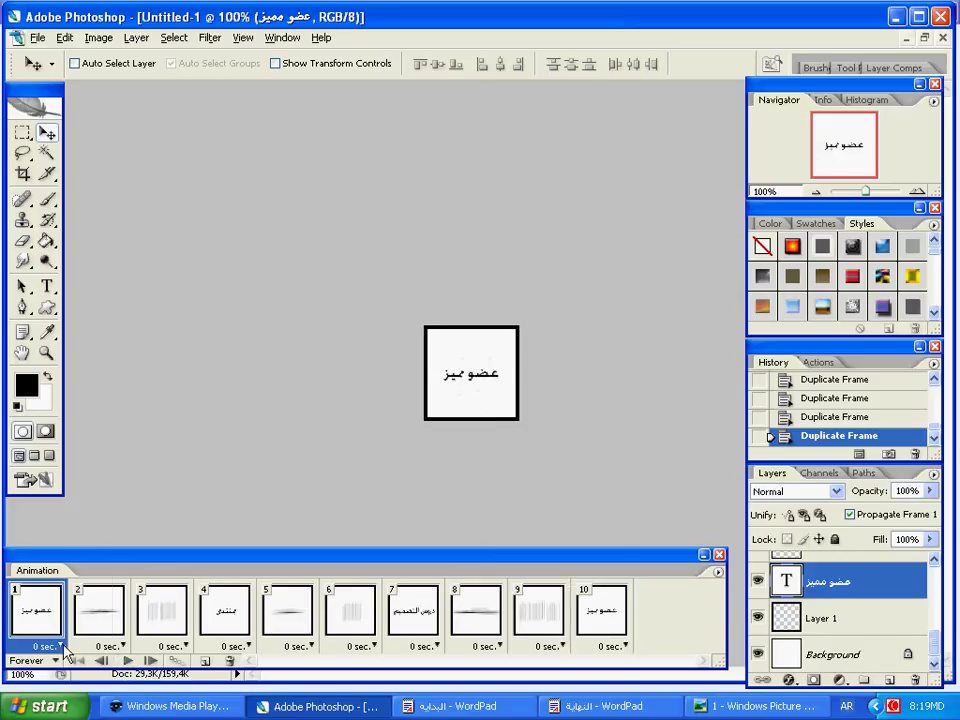
{"action": "left_click", "coordinate": [61, 646]}
{"action": "left_click", "coordinate": [66, 539]}
{"action": "left_click", "coordinate": [225, 610]}
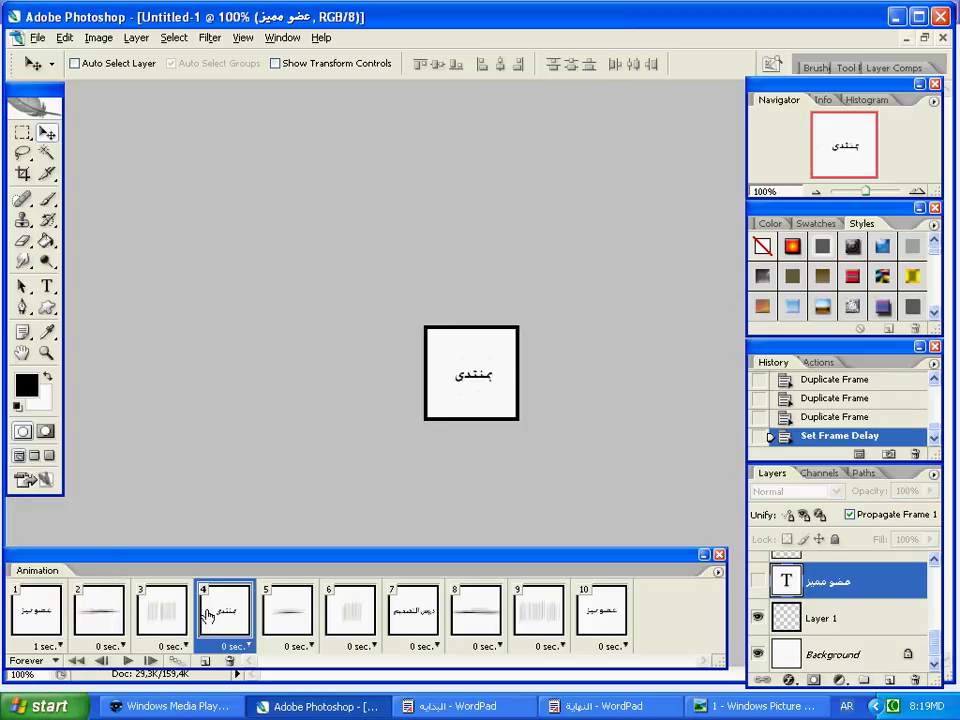
{"action": "left_click", "coordinate": [235, 646]}
{"action": "left_click", "coordinate": [242, 532]}
{"action": "left_click", "coordinate": [432, 638]}
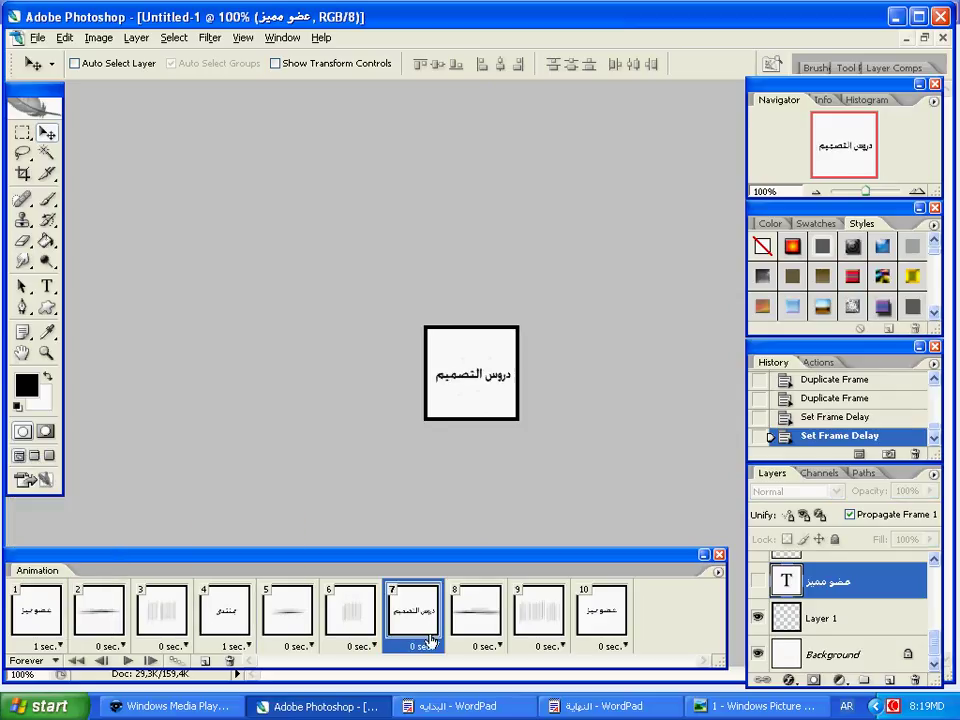
{"action": "left_click", "coordinate": [435, 648]}
{"action": "left_click", "coordinate": [449, 529]}
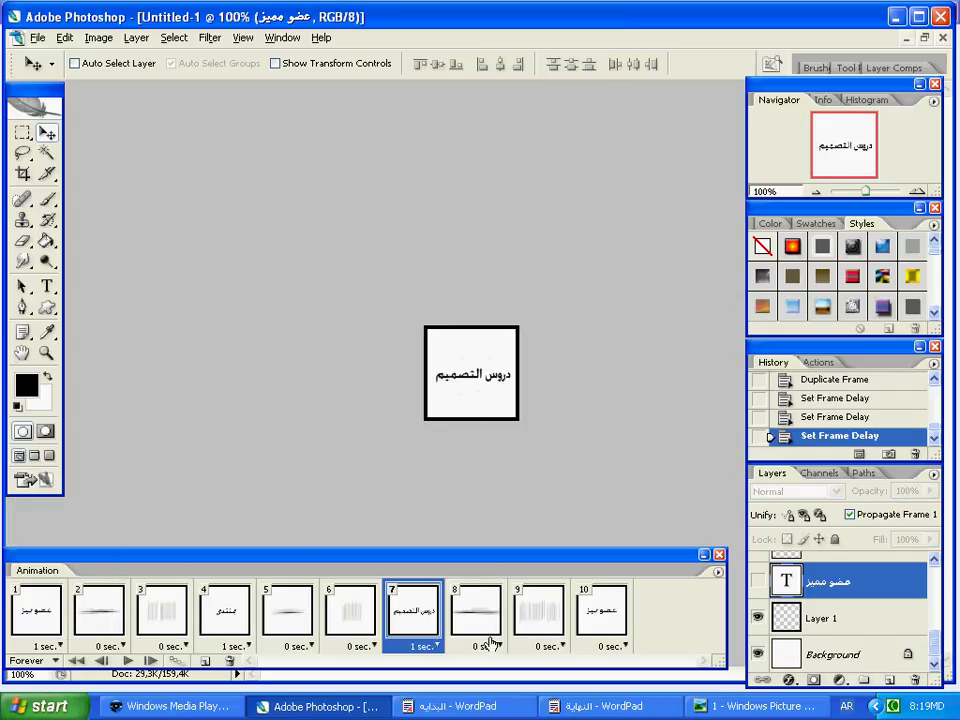
- Give blur frames 2, 3, 5, 6, 8 and 9 a 0.2-second delay together
{"action": "left_click", "coordinate": [514, 632]}
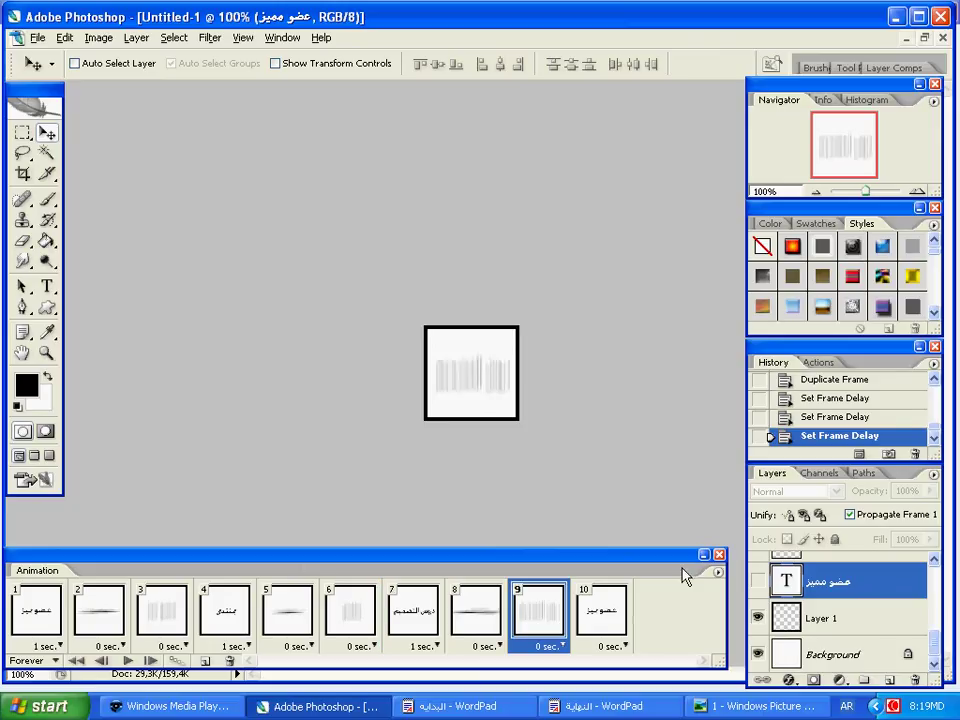
{"action": "left_click", "coordinate": [481, 612], "text": "shift"}
{"action": "left_click", "coordinate": [330, 612], "text": "ctrl"}
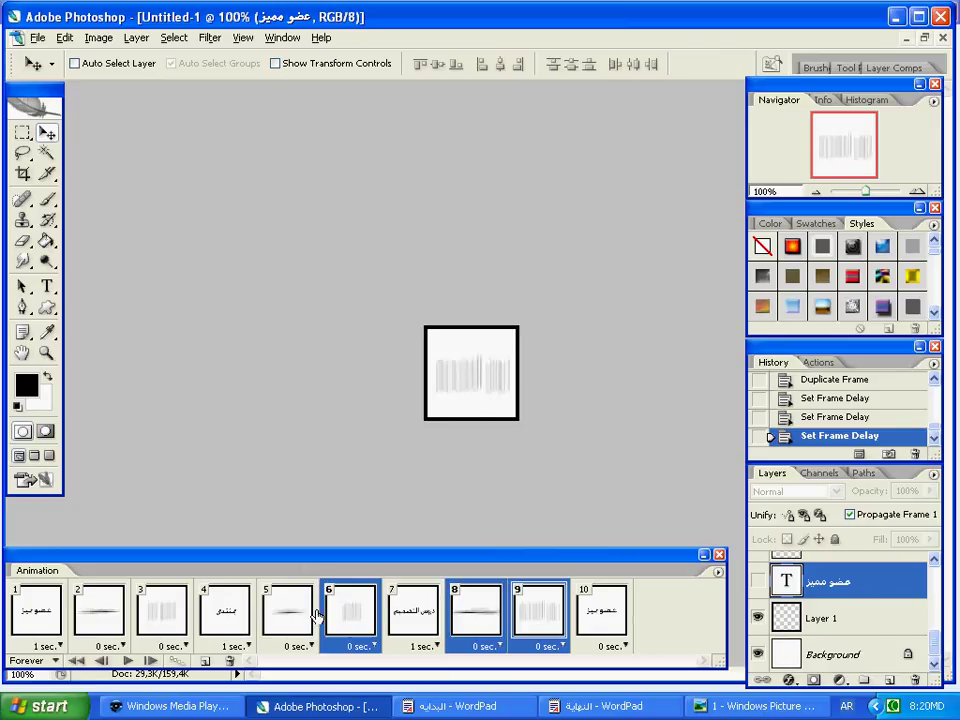
{"action": "left_click", "coordinate": [295, 622], "text": "ctrl"}
{"action": "left_click", "coordinate": [155, 630], "text": "ctrl"}
{"action": "left_click", "coordinate": [120, 645], "text": "ctrl"}
{"action": "left_click", "coordinate": [122, 647]}
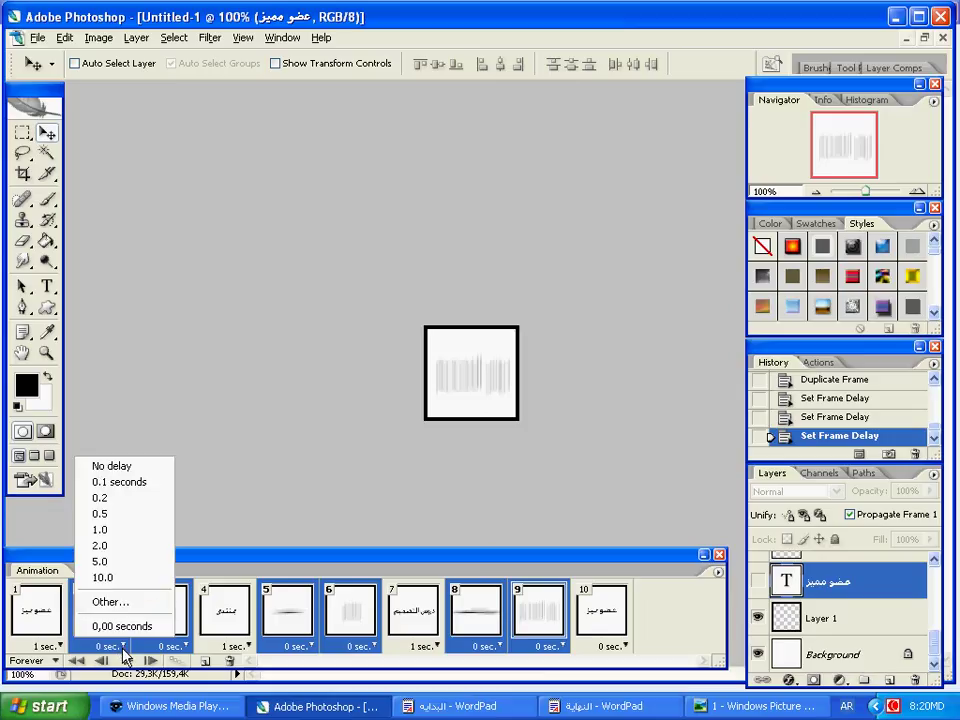
{"action": "left_click", "coordinate": [130, 499]}
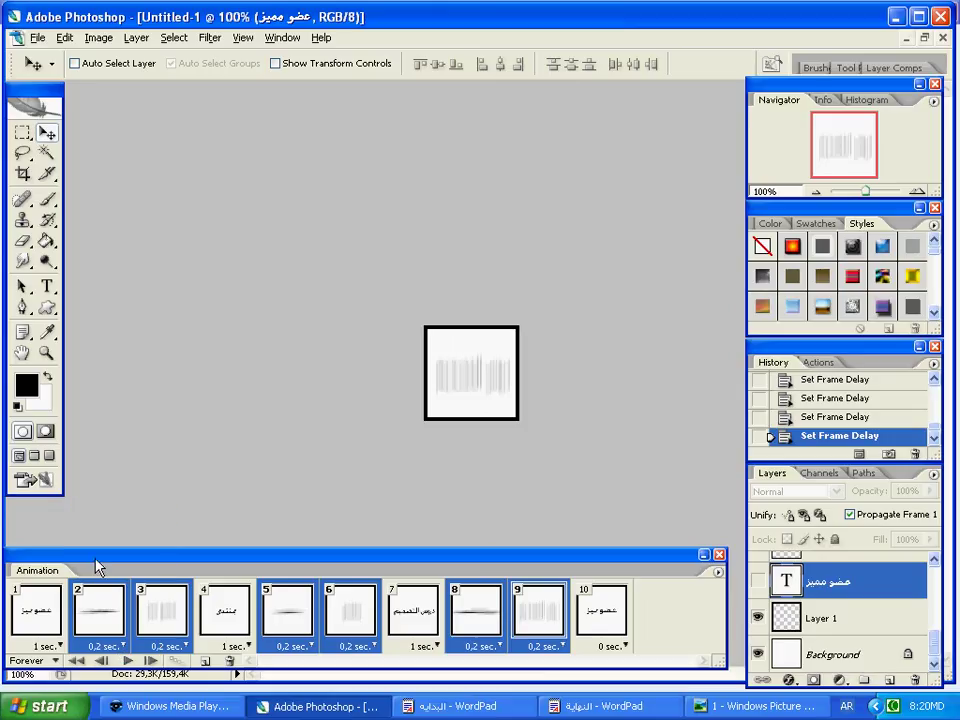
- Select blur frames 2, 3, 5, 6, 8 and 9 together
{"action": "left_click", "coordinate": [103, 660]}
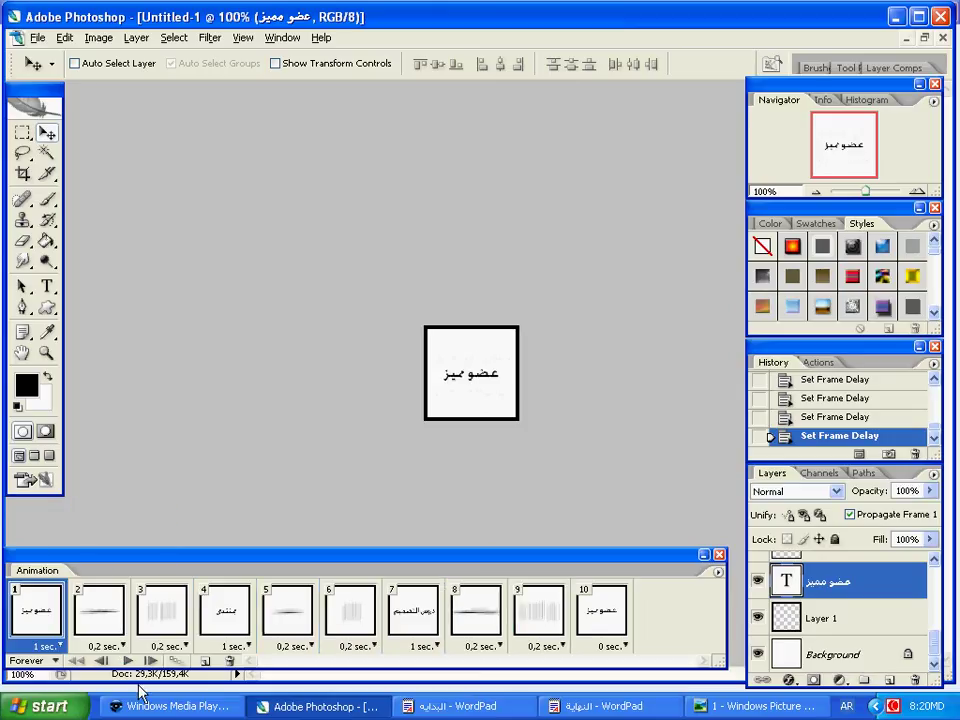
{"action": "left_click", "coordinate": [100, 610]}
{"action": "left_click", "coordinate": [167, 626], "text": "shift"}
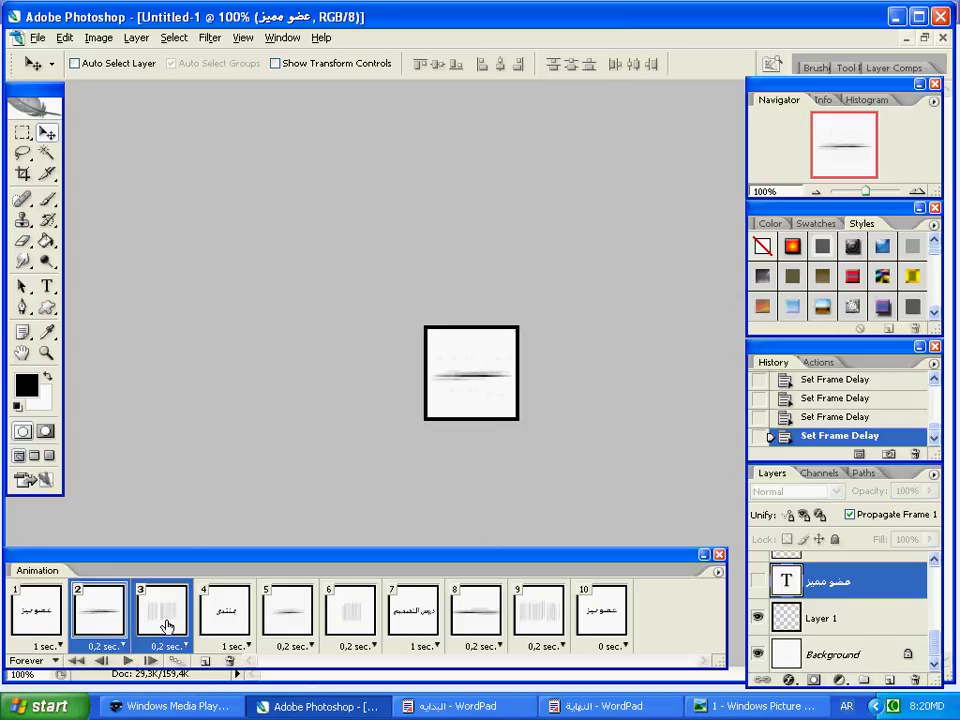
{"action": "left_click", "coordinate": [288, 614], "text": "ctrl"}
{"action": "left_click", "coordinate": [350, 612], "text": "ctrl"}
{"action": "left_click", "coordinate": [476, 612], "text": "ctrl"}
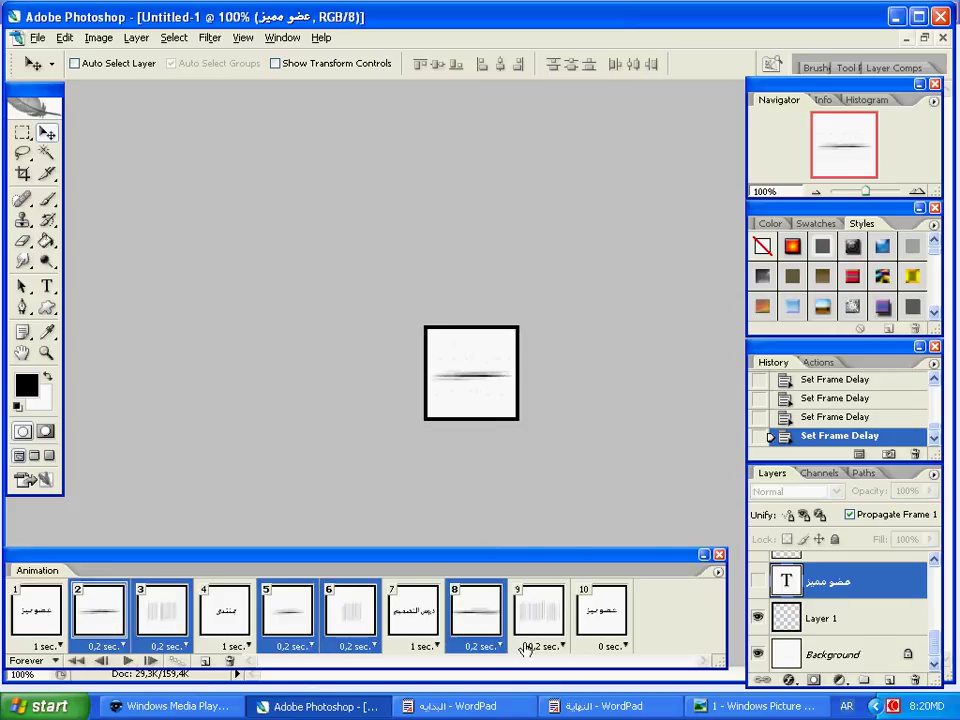
{"action": "left_click", "coordinate": [538, 612], "text": "ctrl"}
- Give them a custom 0.16-second delay and play the animation from frame 1
{"action": "left_click", "coordinate": [546, 646]}
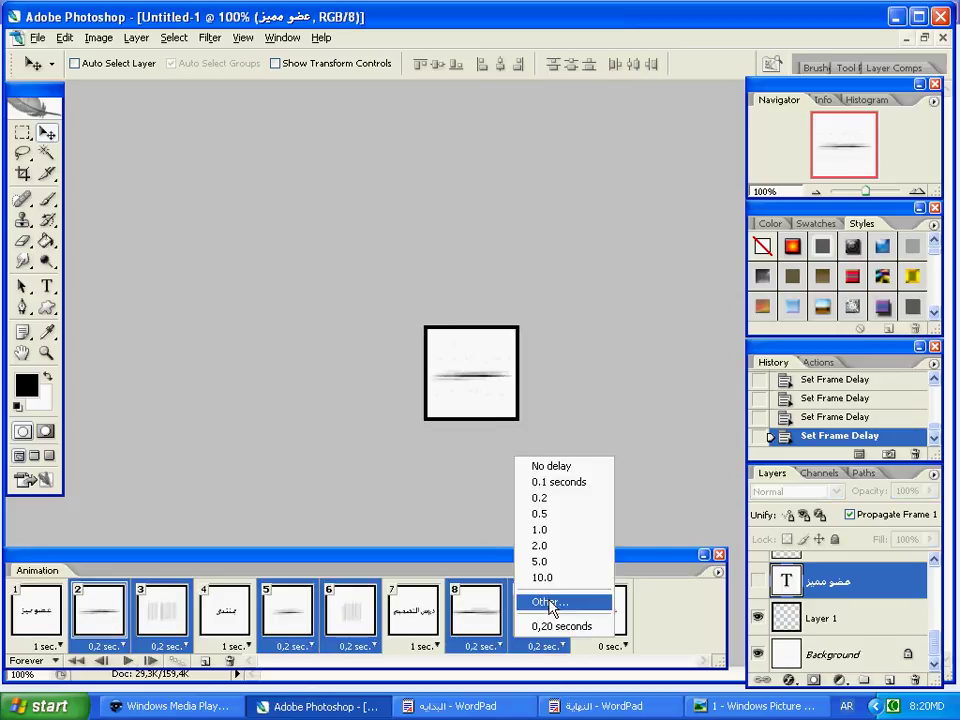
{"action": "left_click", "coordinate": [550, 603]}
{"action": "left_click", "coordinate": [459, 254]}
{"action": "type", "text": "0,16"}
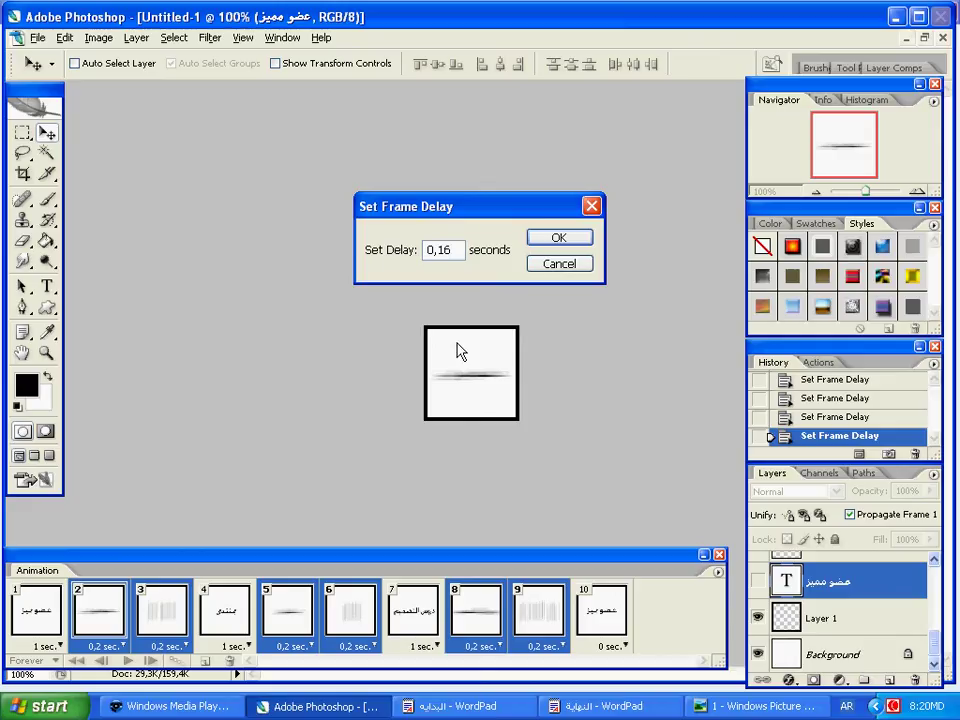
{"action": "key", "text": "Return"}
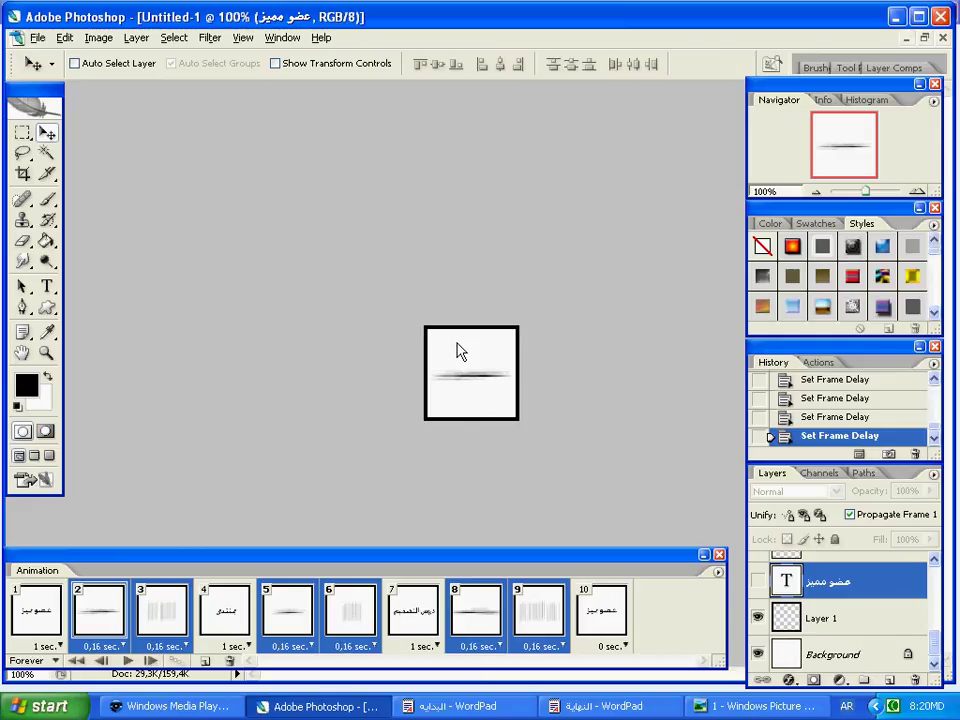
{"action": "left_click", "coordinate": [46, 629]}
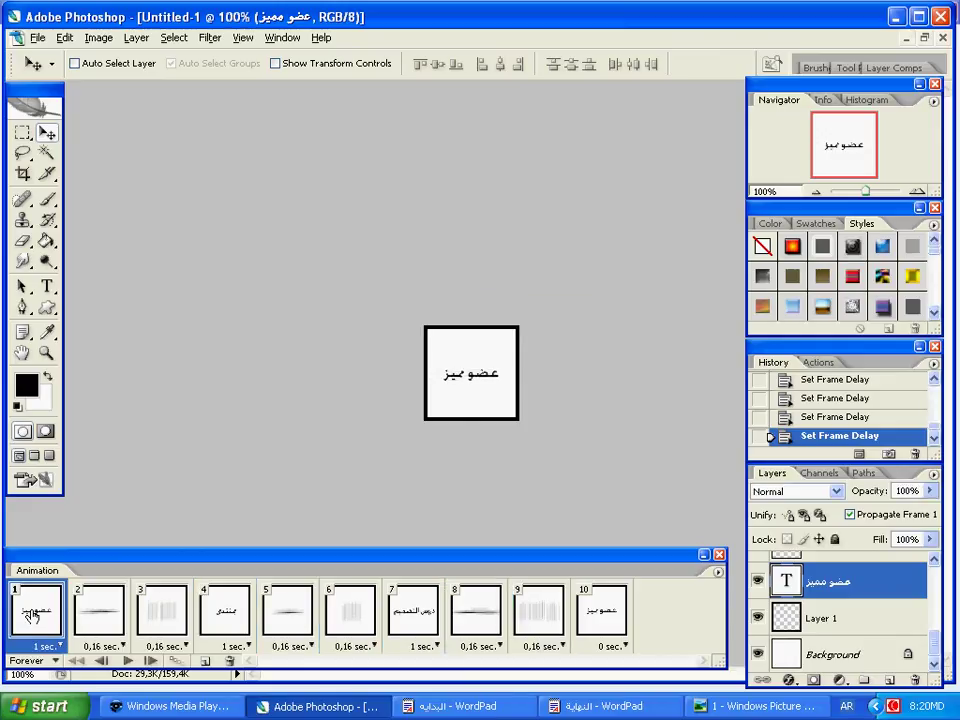
{"action": "left_click", "coordinate": [127, 660]}
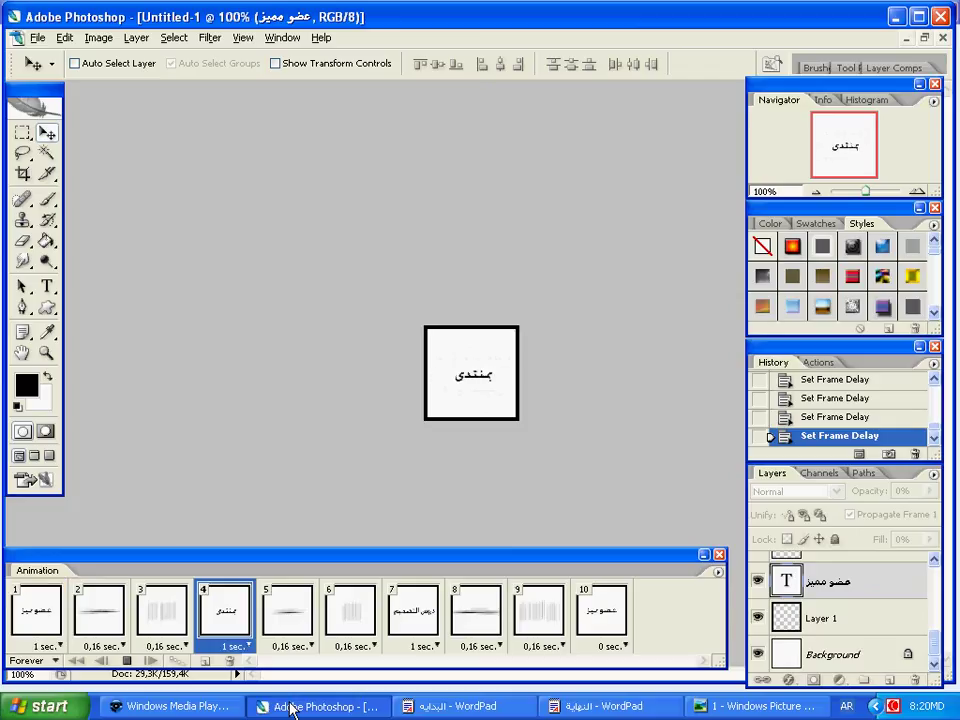
- Stop playback and save the animation as an optimized GIF through Save for Web
{"action": "left_click", "coordinate": [127, 661]}
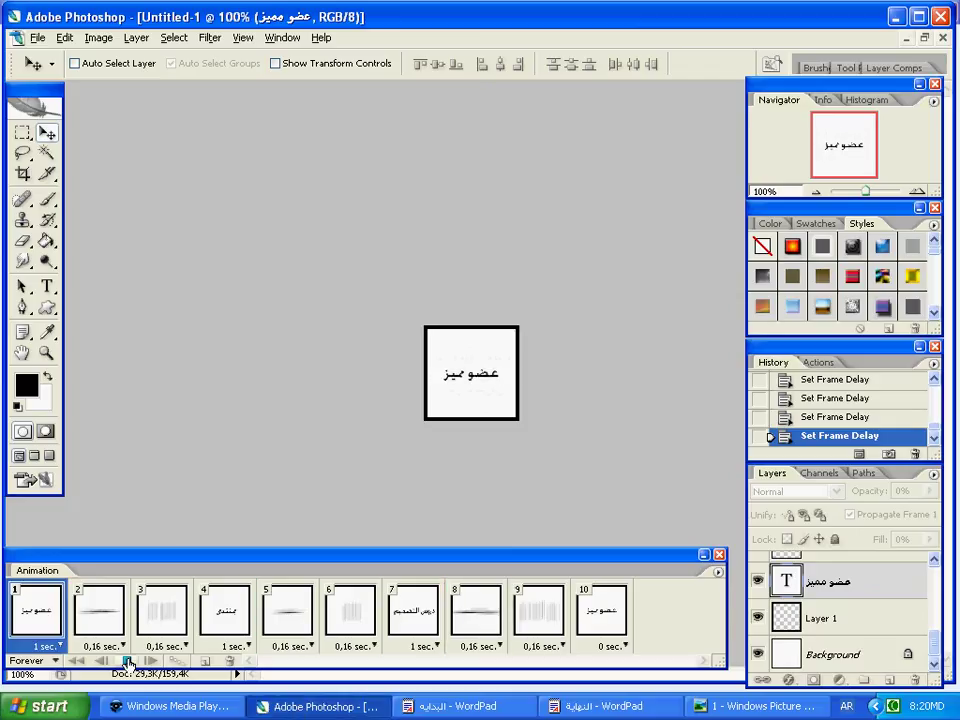
{"action": "left_click", "coordinate": [45, 33]}
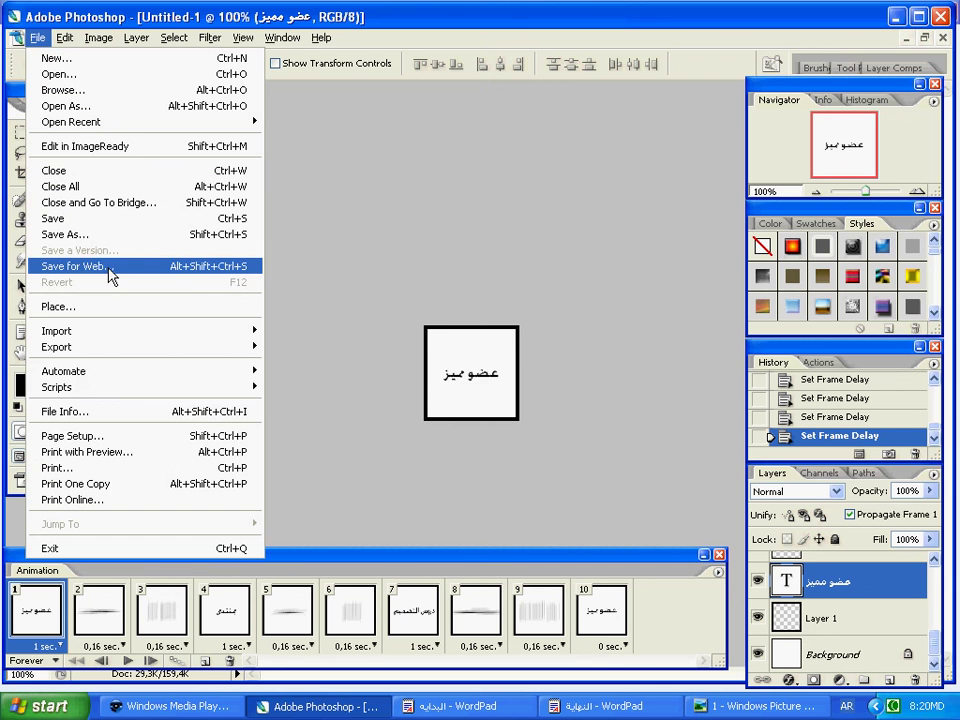
{"action": "left_click", "coordinate": [112, 276]}
{"action": "key", "text": "Return"}
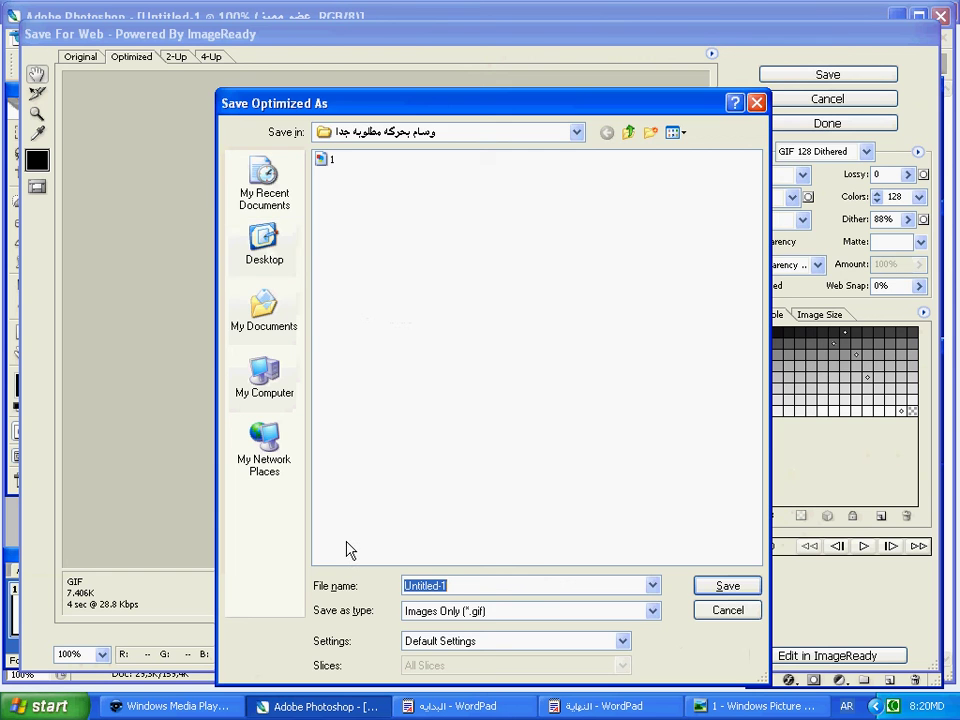
{"action": "key", "text": "Return"}
{"action": "key", "text": "Return"}
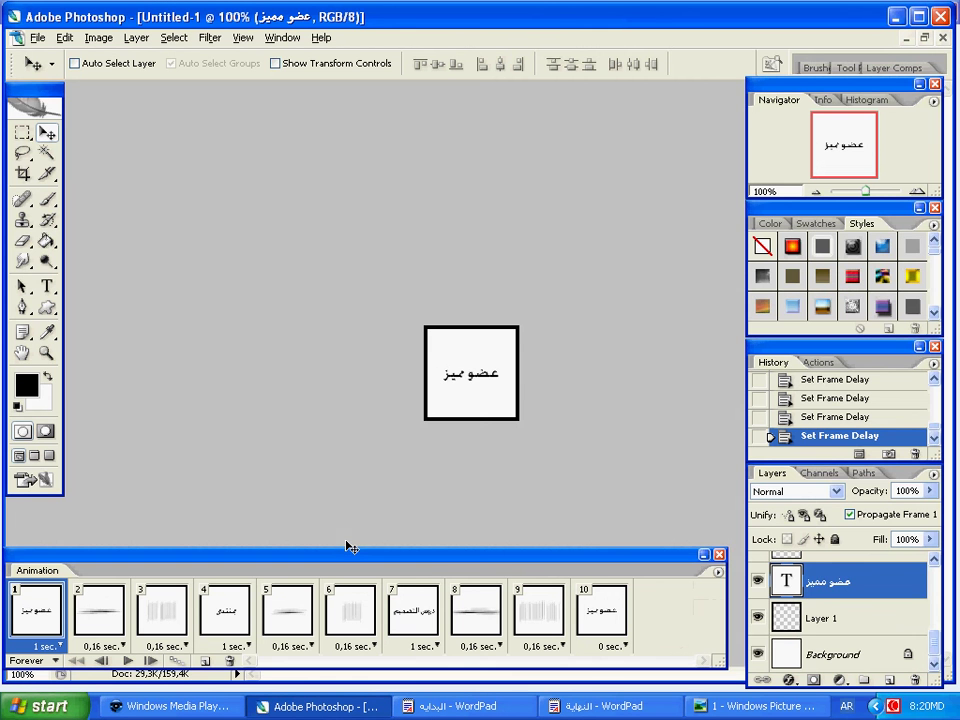
- Bring the النهاية WordPad document forward and select its Startimes2.com line
{"action": "left_click", "coordinate": [610, 706]}
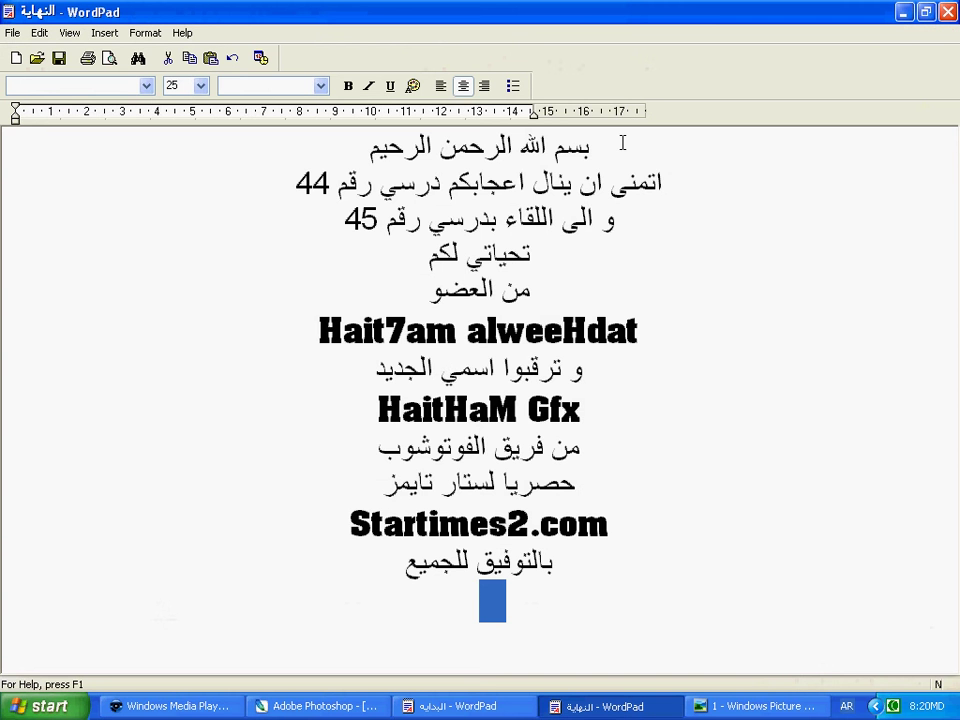
{"action": "mouse_move", "coordinate": [622, 143]}
{"action": "left_mouse_down"}
{"action": "mouse_move", "coordinate": [324, 365]}
{"action": "mouse_move", "coordinate": [258, 621]}
{"action": "left_mouse_up"}
{"action": "left_click", "coordinate": [208, 523]}
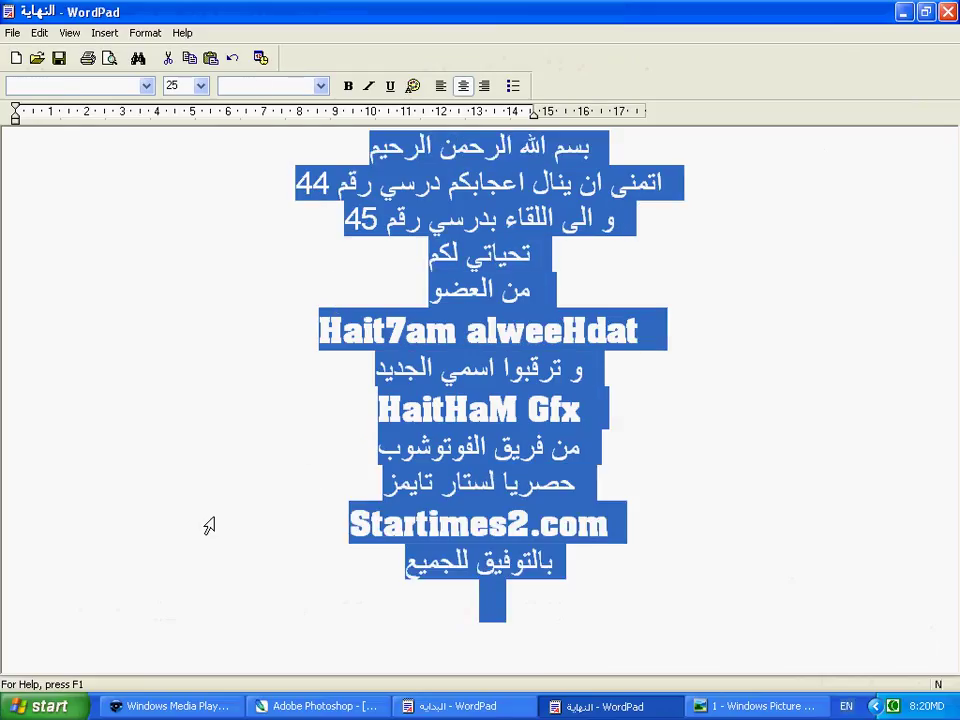